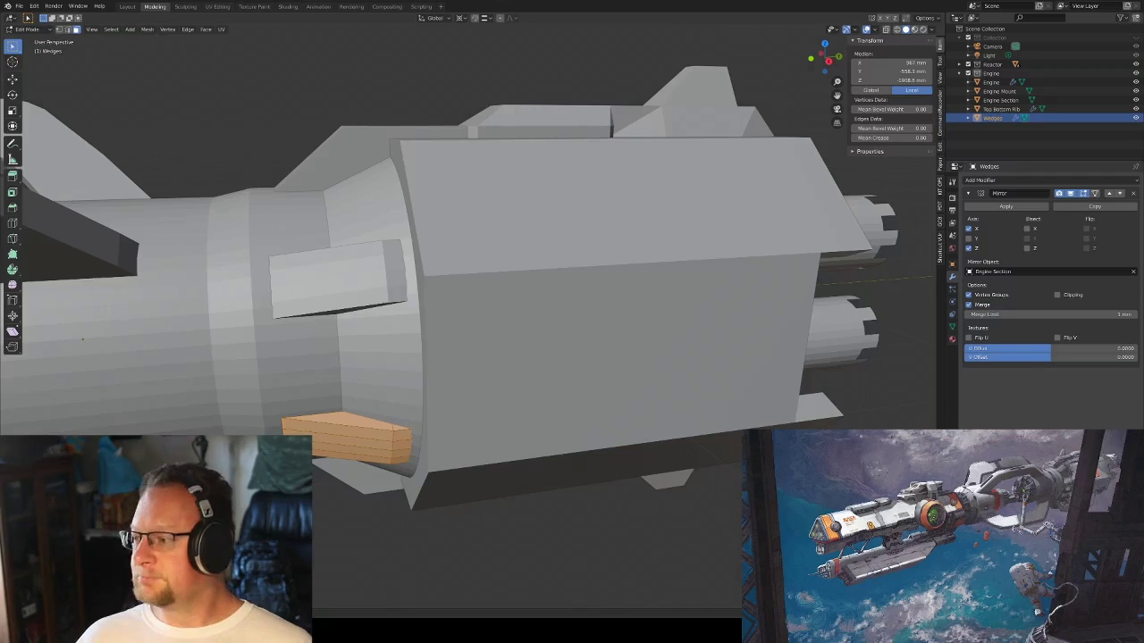
# Rotate the wedges 10° around the Y axis
pyautogui.moveTo(82, 339); pyautogui.dragTo(401, 299, button='middle')
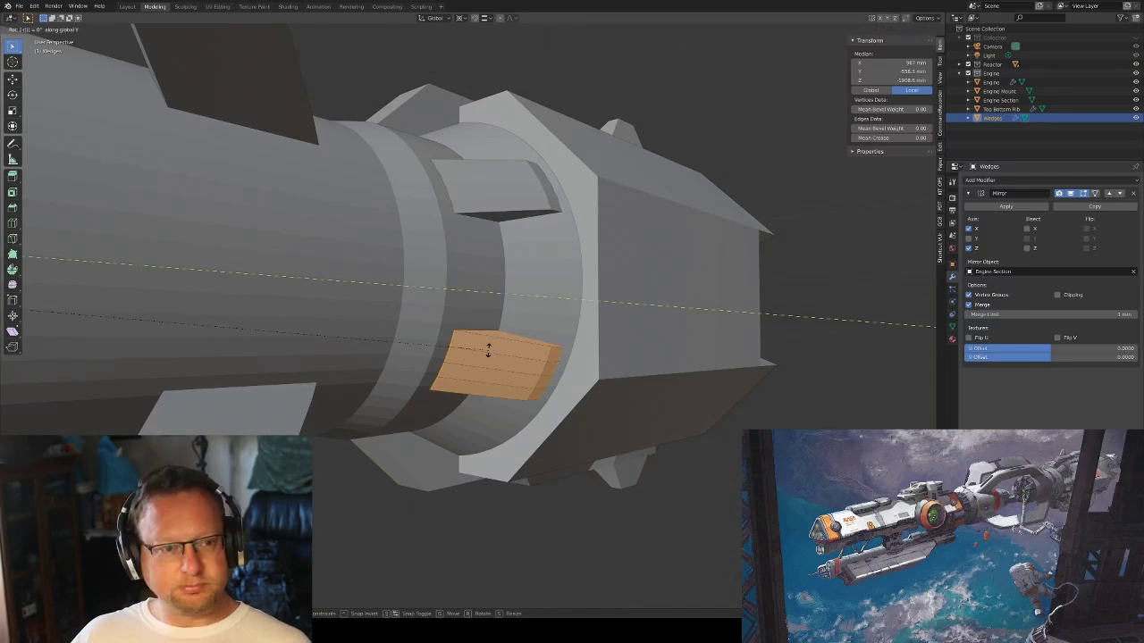
pyautogui.write('10')
pyautogui.moveTo(541, 256); pyautogui.dragTo(424, 324, button='middle')
# Separate the selected rear reactor housing strip into a new Rear Reactor Housing Windows object
pyautogui.hotkey('alt', 'q')
pyautogui.click(441, 322)
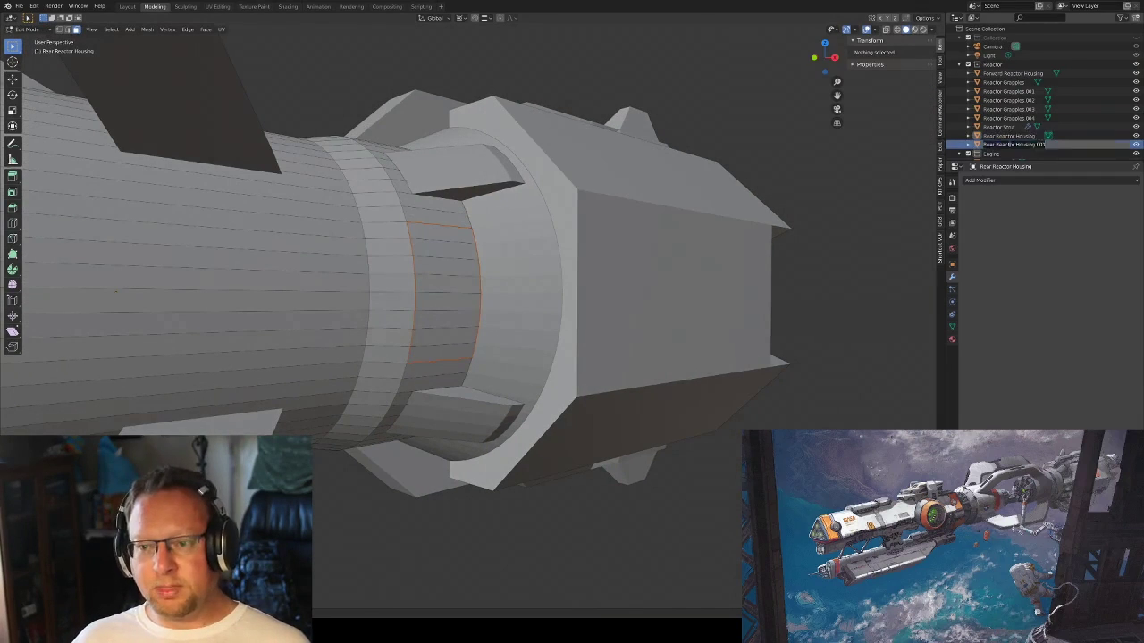
pyautogui.hotkey('alt', 'q')
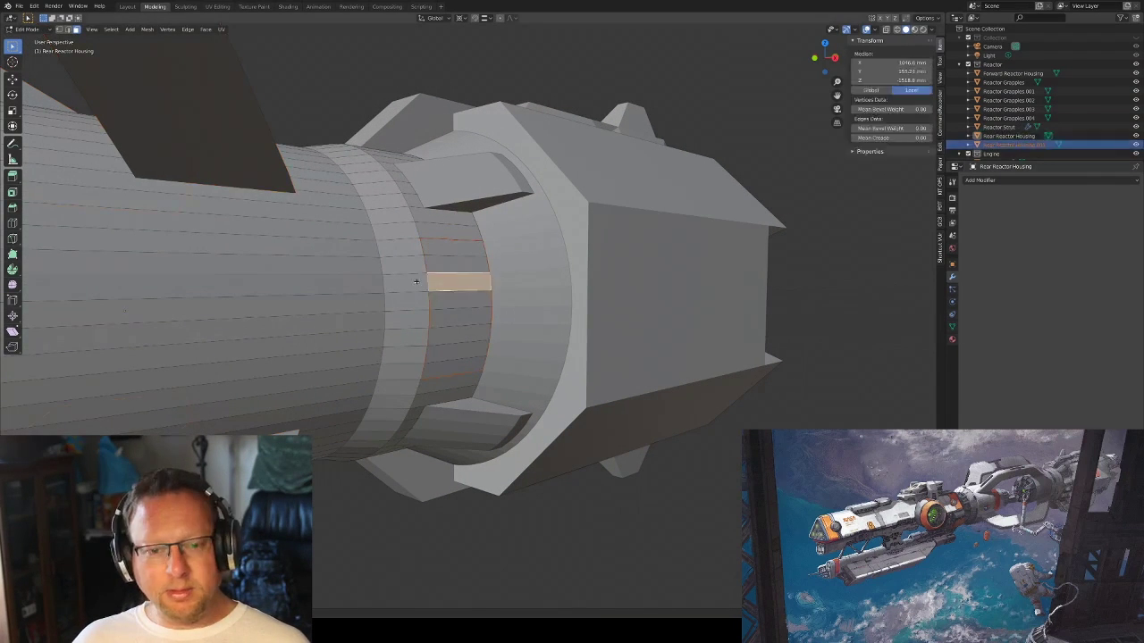
# Select all the window strip faces, inset them, and move the strip along X
pyautogui.press('a')
pyautogui.moveTo(125, 311)
pyautogui.mouseDown(button='middle')
pyautogui.moveTo(705, 335)
pyautogui.moveTo(437, 169)
pyautogui.mouseUp(button='middle')
pyautogui.press('space')
pyautogui.moveTo(524, 399); pyautogui.dragTo(467, 354, button='middle')
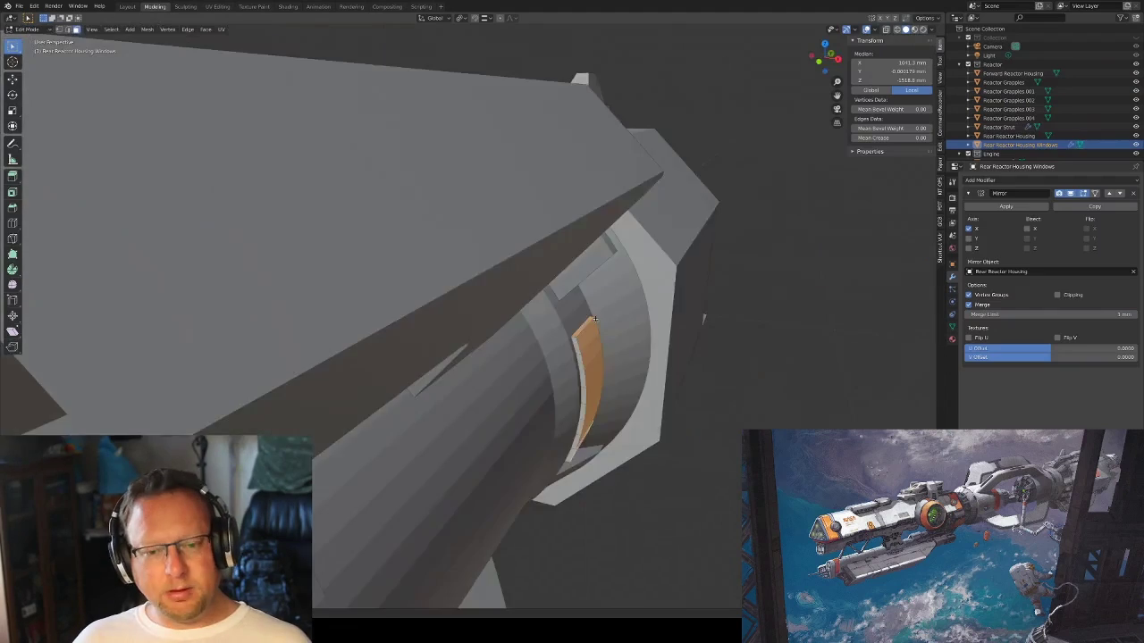
pyautogui.press('g')
pyautogui.press('x')
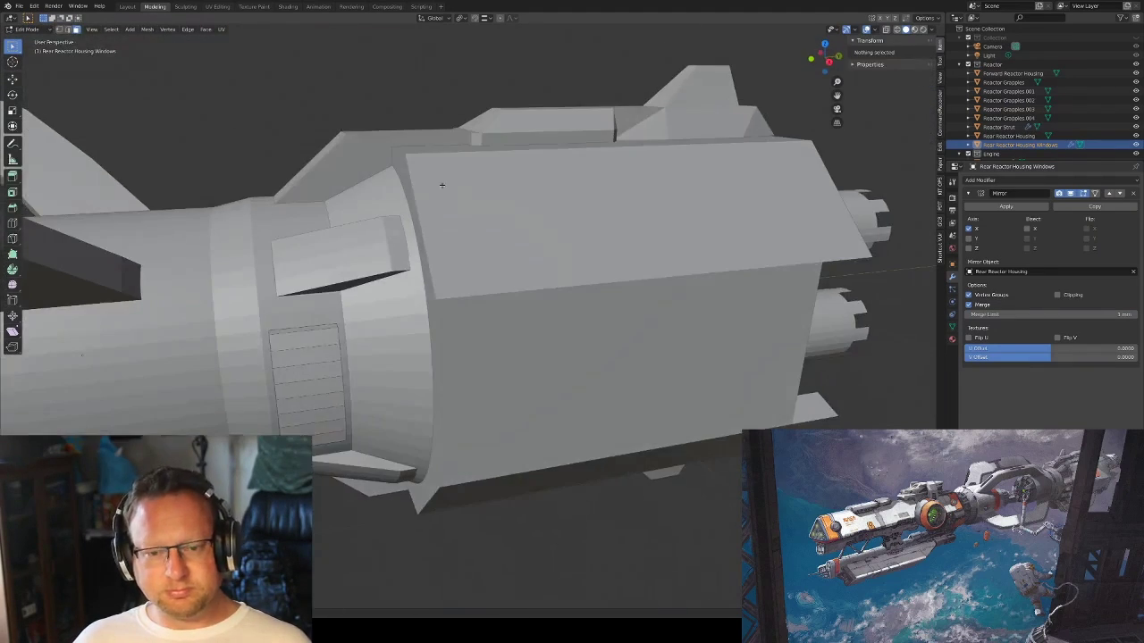
# Separate the Engine Section's large top face into a new Panels object
pyautogui.press('Escape')
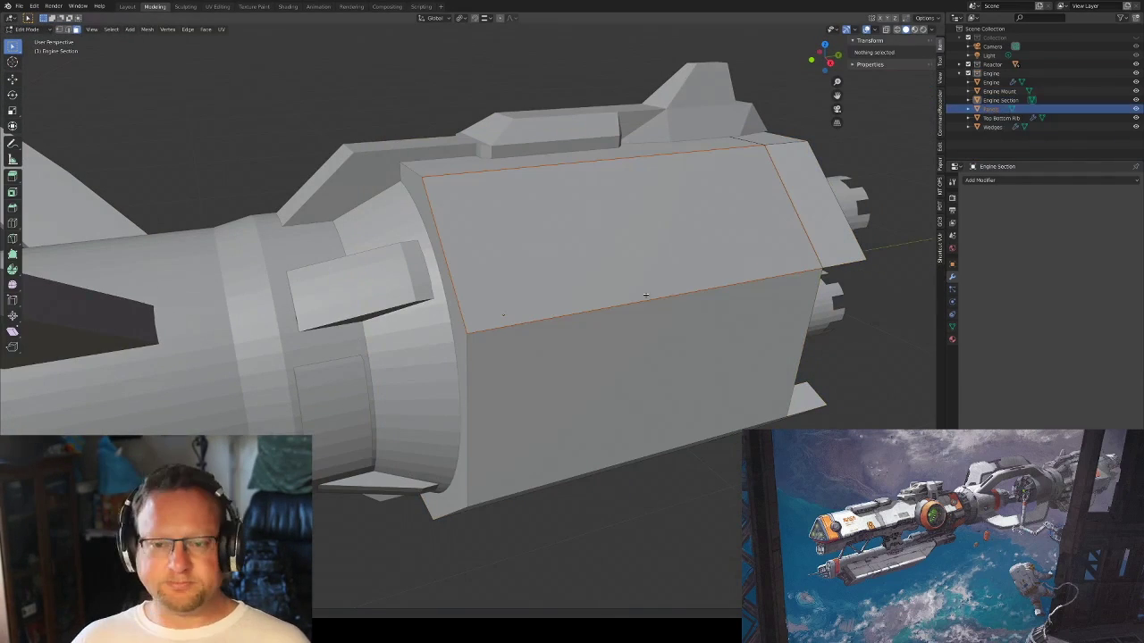
pyautogui.hotkey('alt', 'a')
pyautogui.click(669, 289)
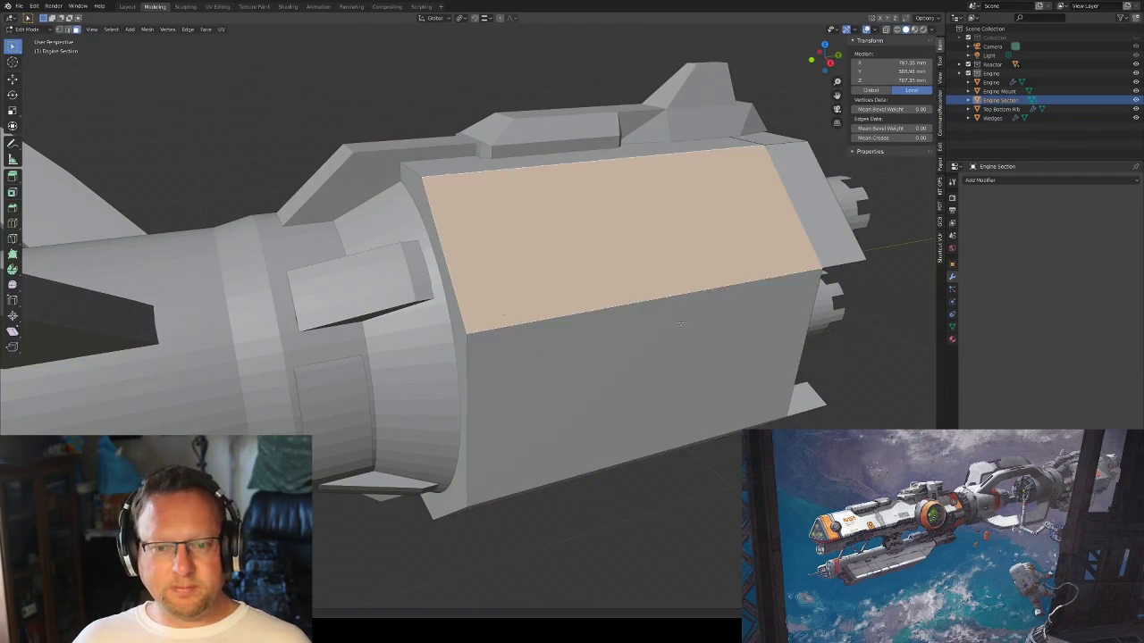
pyautogui.hotkey('ctrl', 'l')
pyautogui.click(148, 29)
pyautogui.press('p')
pyautogui.click(642, 247)
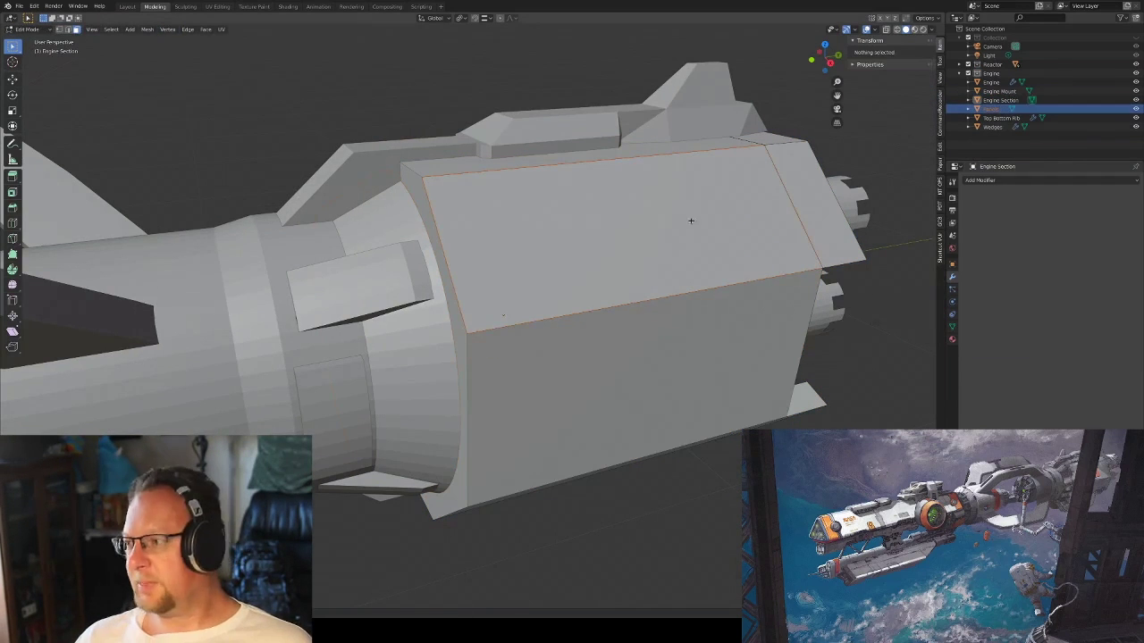
# Edit the Panels object, isolated and framed, viewed from the side
pyautogui.press('Tab')
pyautogui.click(594, 206)
pyautogui.press('Tab')
pyautogui.moveTo(593, 187)
pyautogui.mouseDown(button='middle')
pyautogui.moveTo(677, 257)
pyautogui.moveTo(620, 314)
pyautogui.moveTo(636, 289)
pyautogui.moveTo(518, 376)
pyautogui.mouseUp(button='middle')
pyautogui.click(91, 29)
pyautogui.click(138, 78)
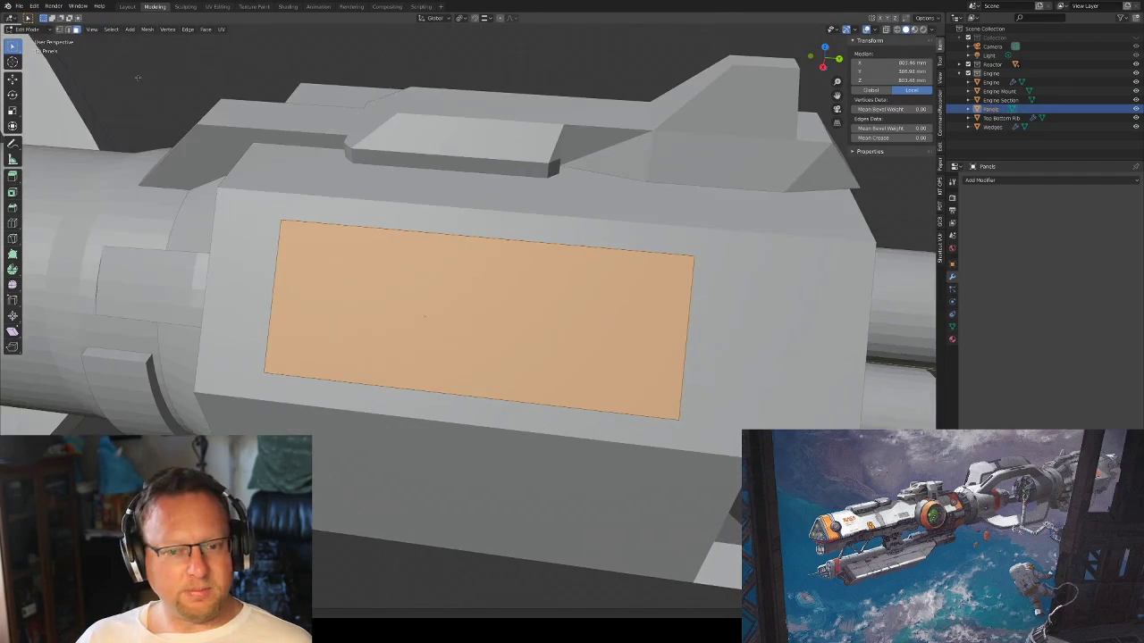
pyautogui.rightClick(404, 399)
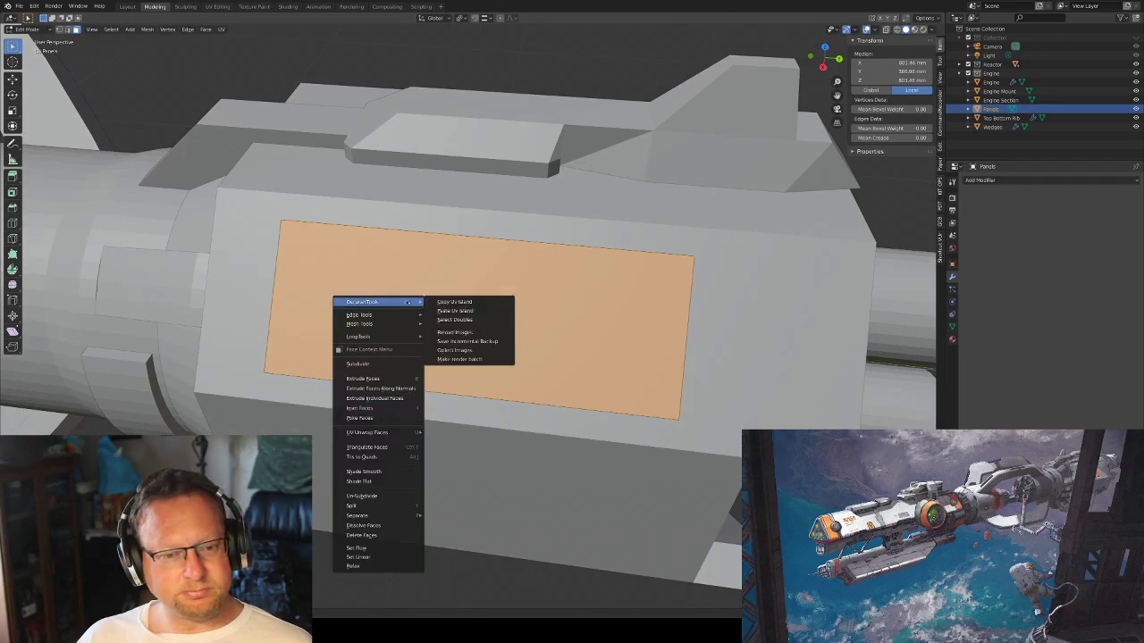
pyautogui.press('KP_Divide')
pyautogui.press('KP_Divide')
pyautogui.moveTo(472, 273)
pyautogui.mouseDown(button='middle')
pyautogui.moveTo(536, 289)
pyautogui.moveTo(509, 349)
pyautogui.mouseUp(button='middle')
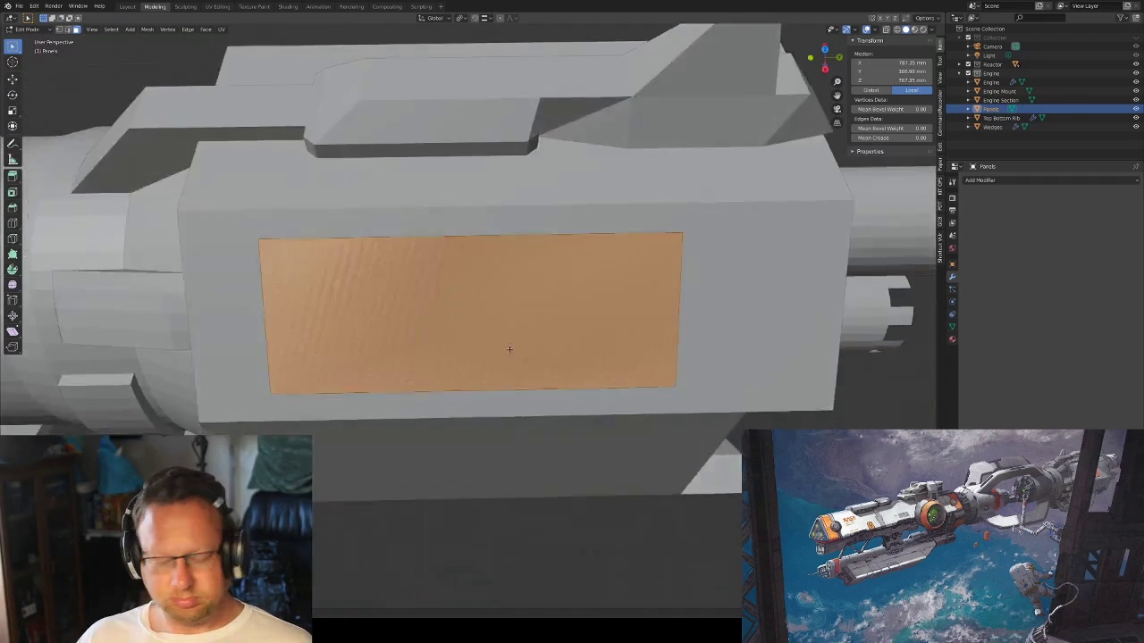
pyautogui.press('KP_3')
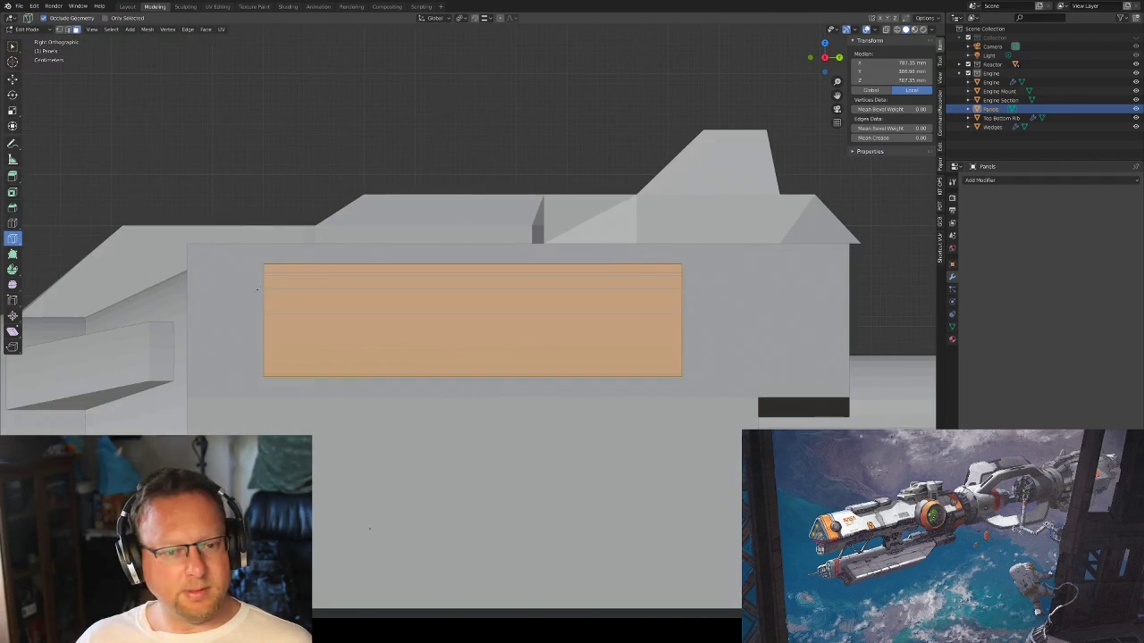
pyautogui.moveTo(651, 340); pyautogui.dragTo(495, 358, button='middle')
# Clip the panel's corners by deleting the cut-off corner faces
pyautogui.hotkey('alt', 'a')
pyautogui.click(495, 358)
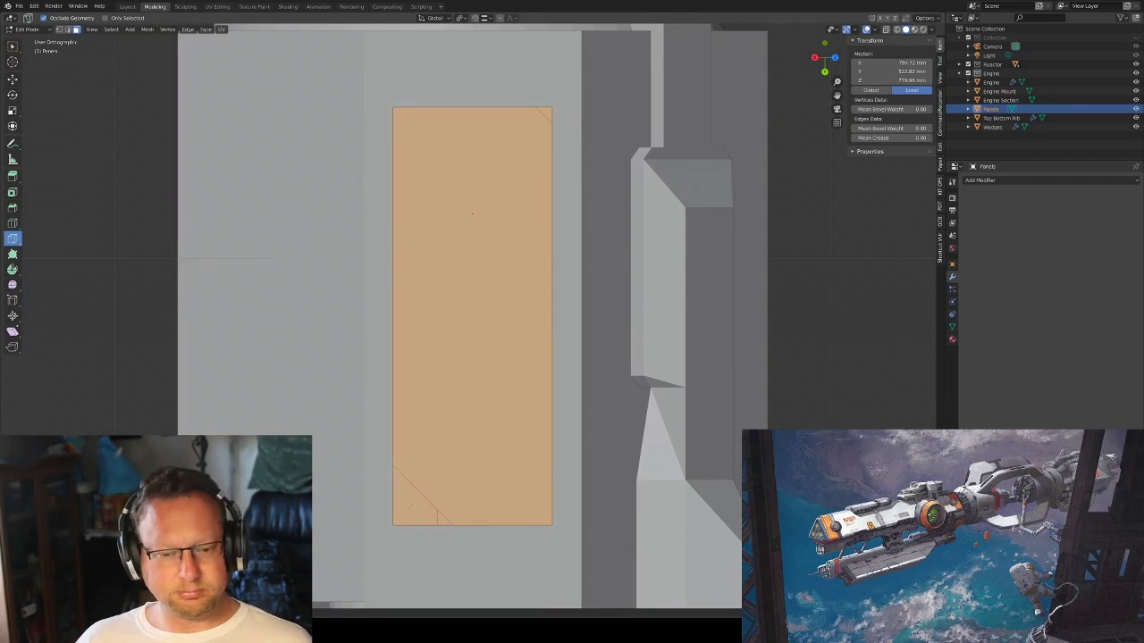
pyautogui.click(399, 476)
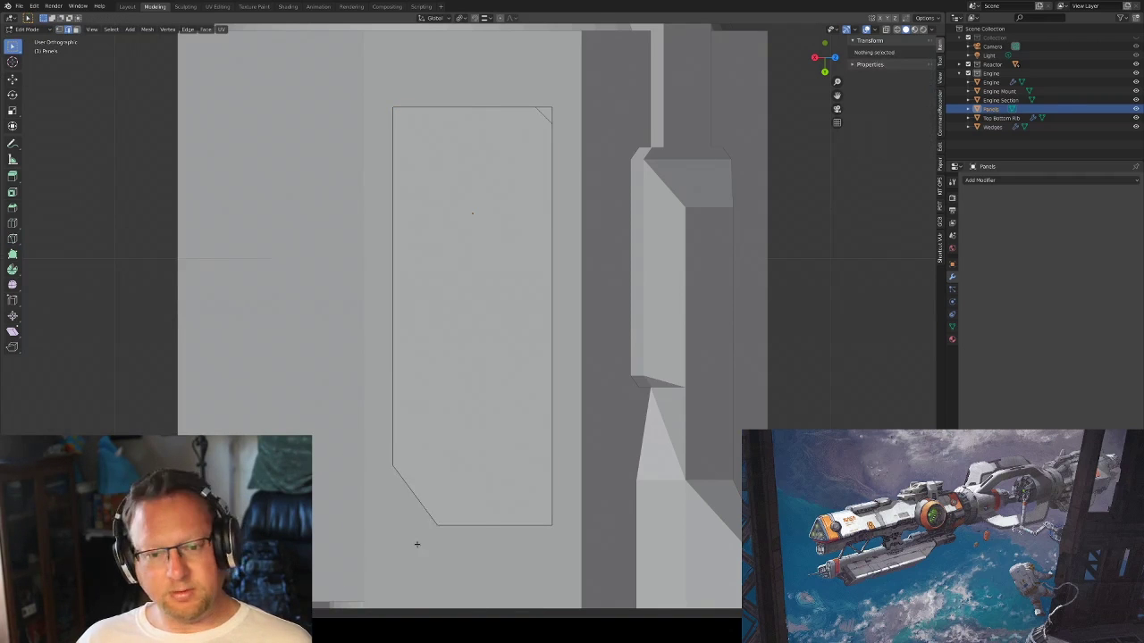
pyautogui.moveTo(210, 89); pyautogui.dragTo(559, 171, button='middle')
pyautogui.click(475, 352)
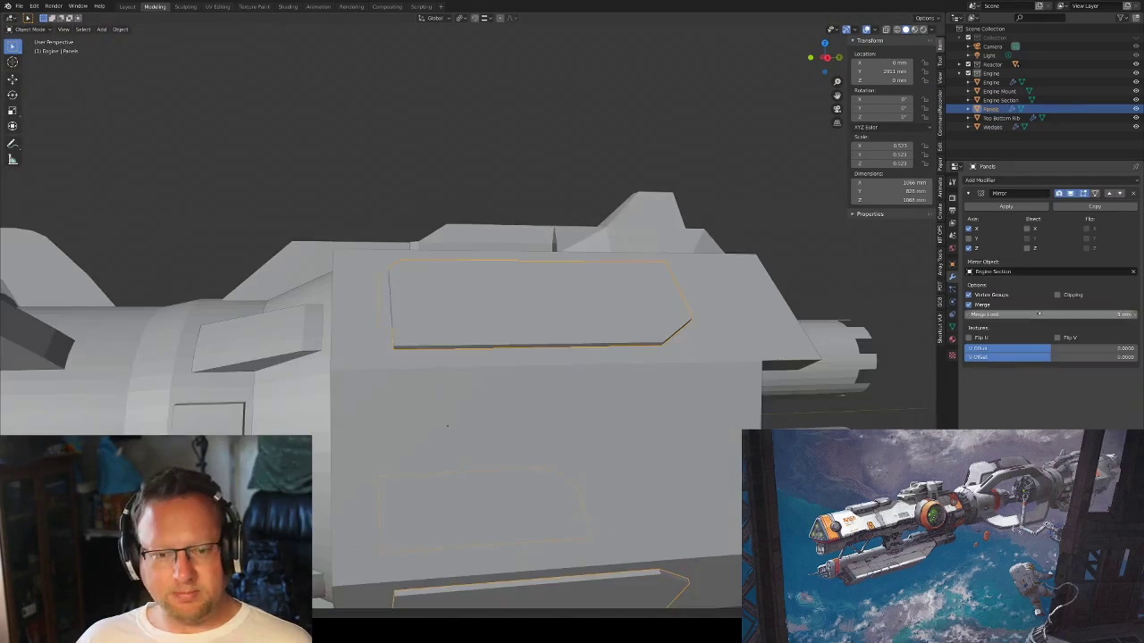
# Orbit to view the engine's two rear nozzles from behind
pyautogui.moveTo(448, 425); pyautogui.dragTo(662, 385, button='middle')
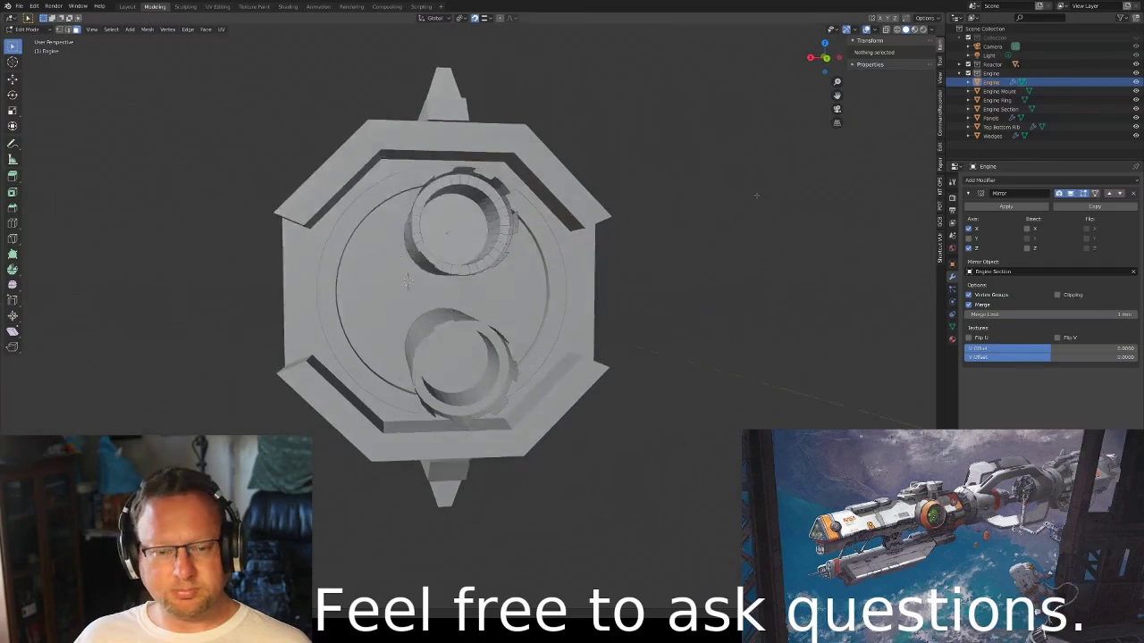
# Move the Engine Ring along X and narrow it on the Y axis
pyautogui.press('g')
pyautogui.press('x')
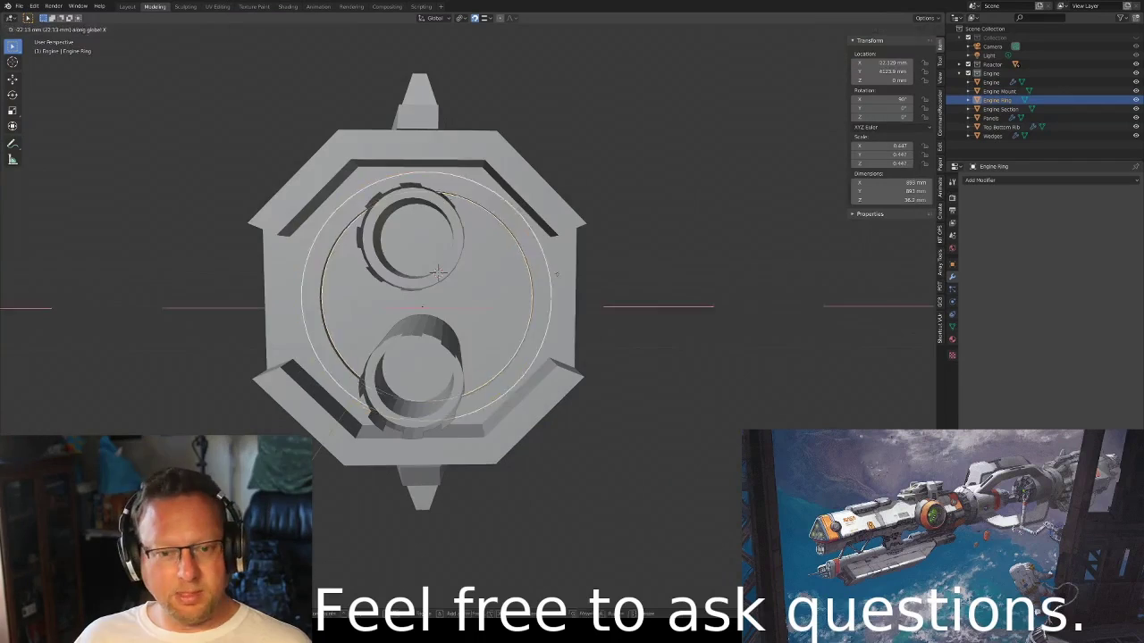
pyautogui.click(533, 211)
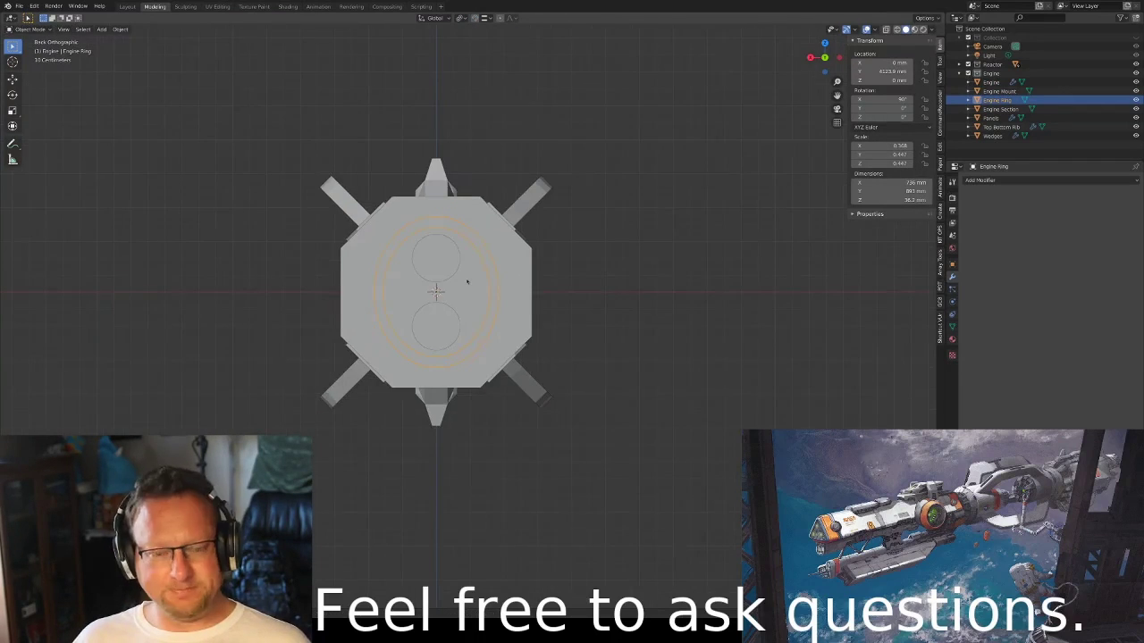
pyautogui.moveTo(533, 211)
pyautogui.mouseDown(button='middle')
pyautogui.moveTo(279, 262)
pyautogui.moveTo(462, 266)
pyautogui.moveTo(441, 217)
pyautogui.moveTo(202, 360)
pyautogui.moveTo(429, 264)
pyautogui.mouseUp(button='middle')
# Inset the Top Bottom Rib's faces and return to Object Mode
pyautogui.click(462, 266)
pyautogui.press('Tab')
pyautogui.press('i')
pyautogui.click(462, 266)
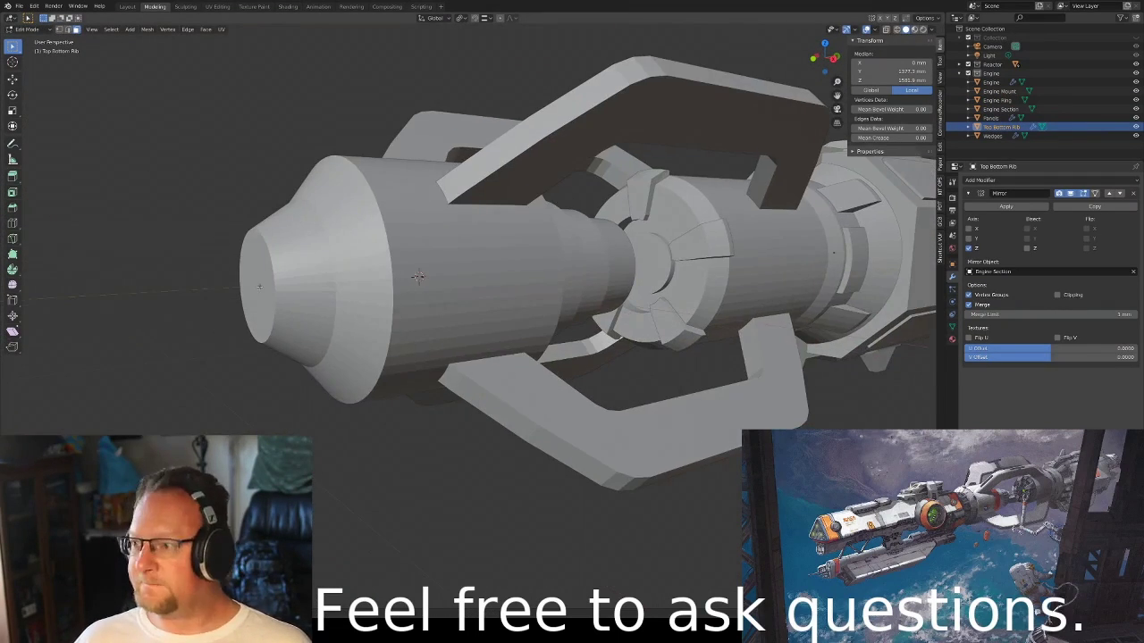
pyautogui.press('Tab')
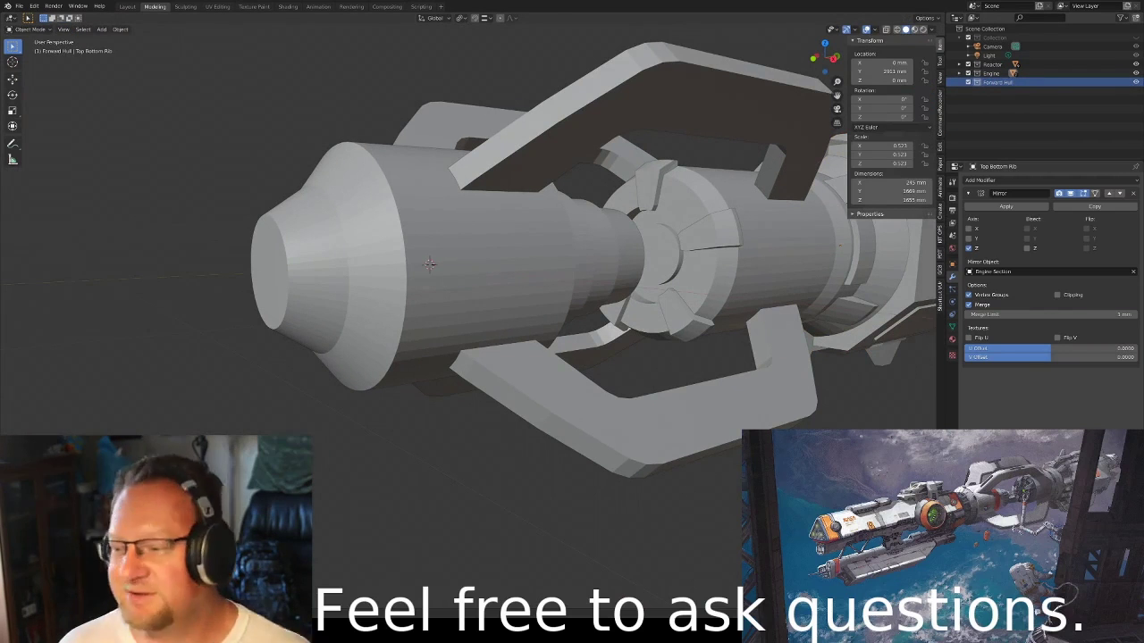
# Add a cube, shrink it, and place it against the engine front
pyautogui.hotkey('shift', 'a')
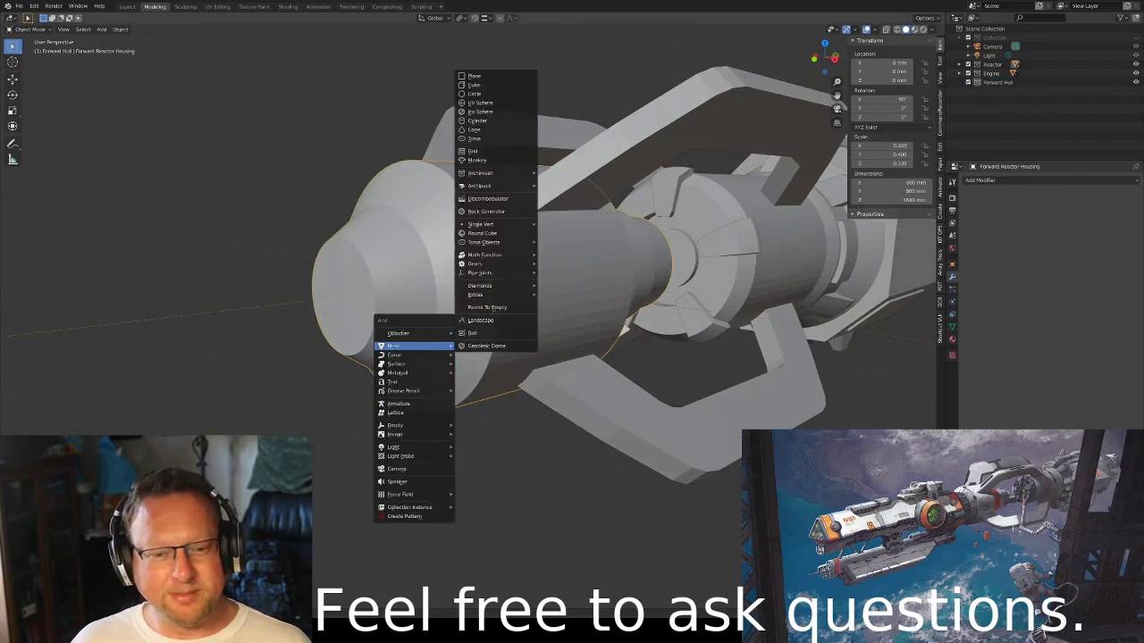
pyautogui.click(487, 87)
pyautogui.press('s')
pyautogui.click(429, 264)
pyautogui.moveTo(429, 264)
pyautogui.mouseDown(button='middle')
pyautogui.moveTo(561, 250)
pyautogui.moveTo(596, 296)
pyautogui.mouseUp(button='middle')
pyautogui.press('g')
pyautogui.click(561, 250)
pyautogui.moveTo(499, 301); pyautogui.dragTo(375, 325, button='middle')
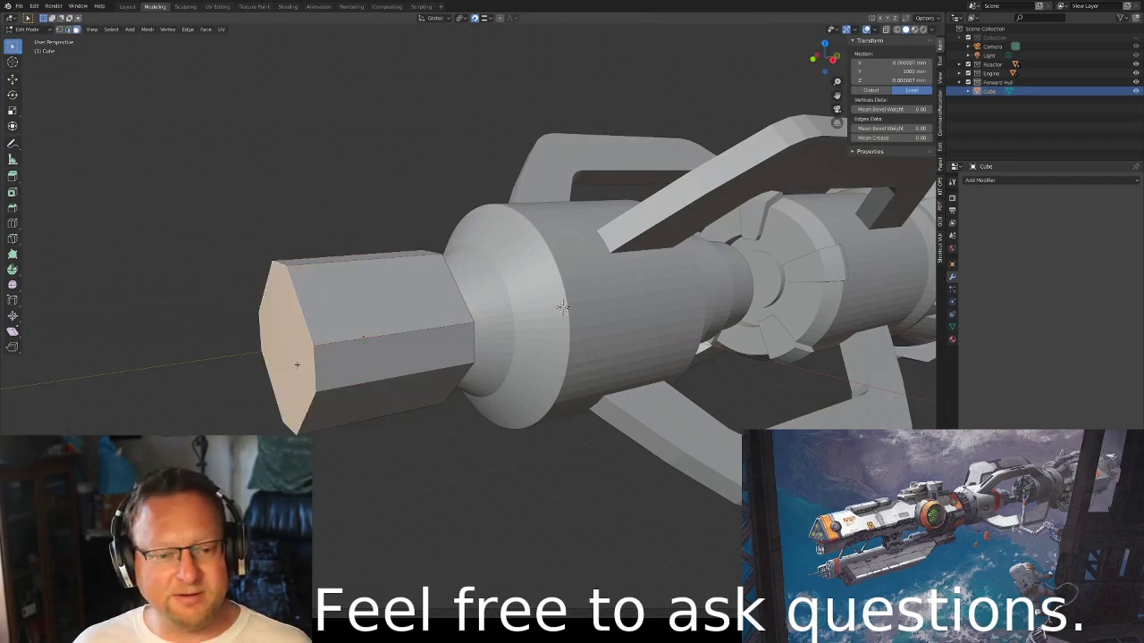
# Inspect the bar's octagonal front face and the extended neck, then deselect everything
pyautogui.press('KP_1')
pyautogui.press('KP_Decimal')
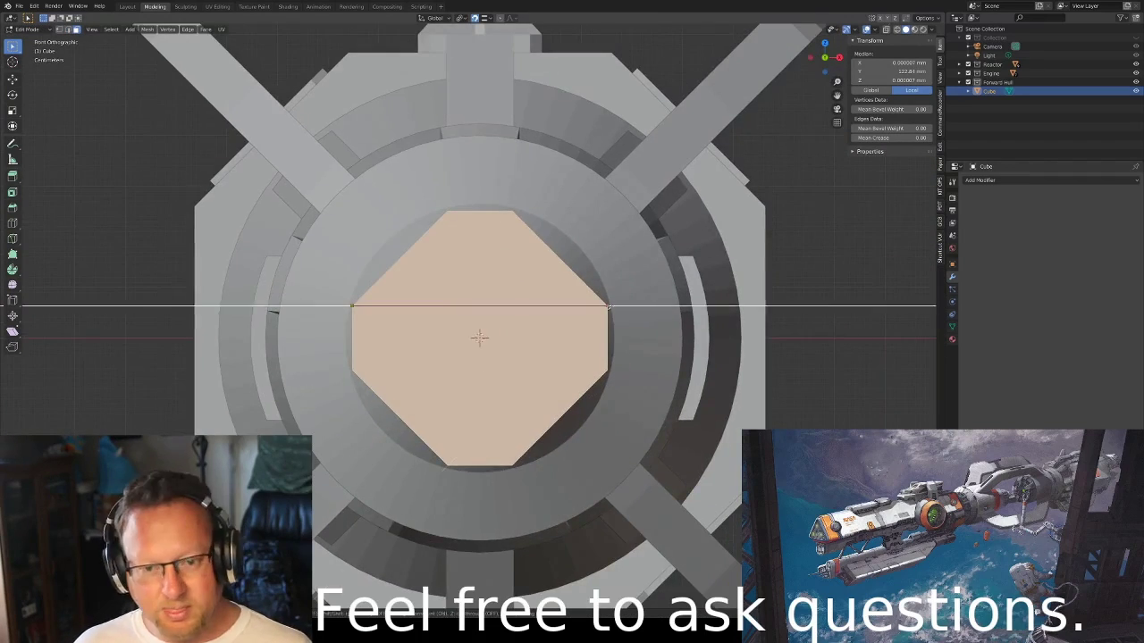
pyautogui.moveTo(479, 336); pyautogui.dragTo(552, 272, button='middle')
pyautogui.scroll(-3, 552, 272)
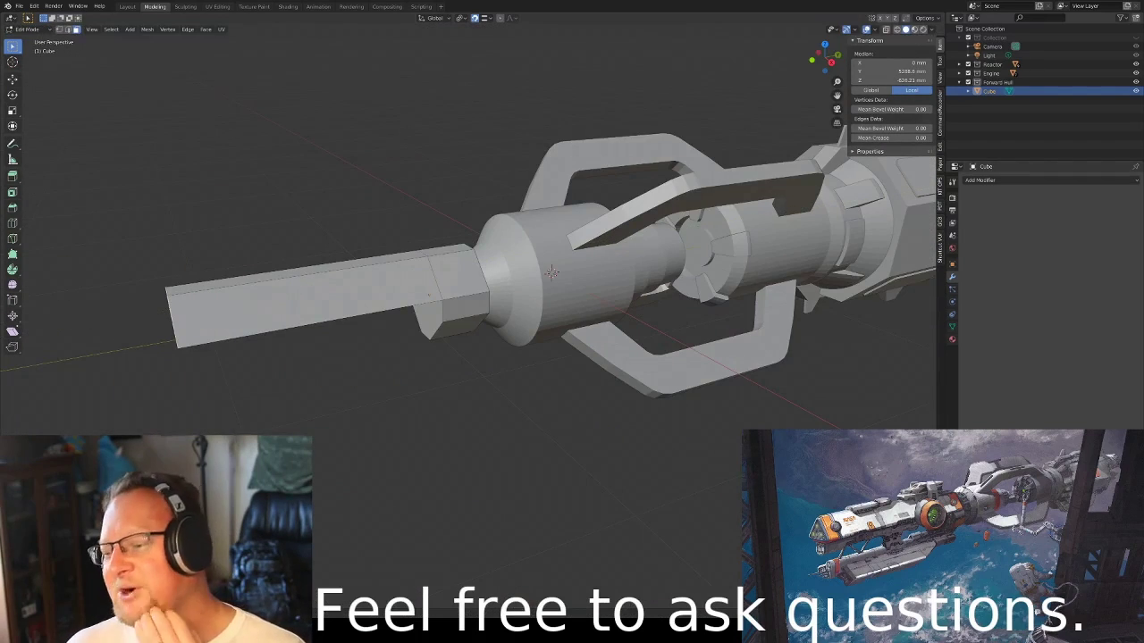
pyautogui.moveTo(361, 361); pyautogui.dragTo(420, 268, button='middle')
pyautogui.hotkey('alt', 'a')
pyautogui.write('neck')
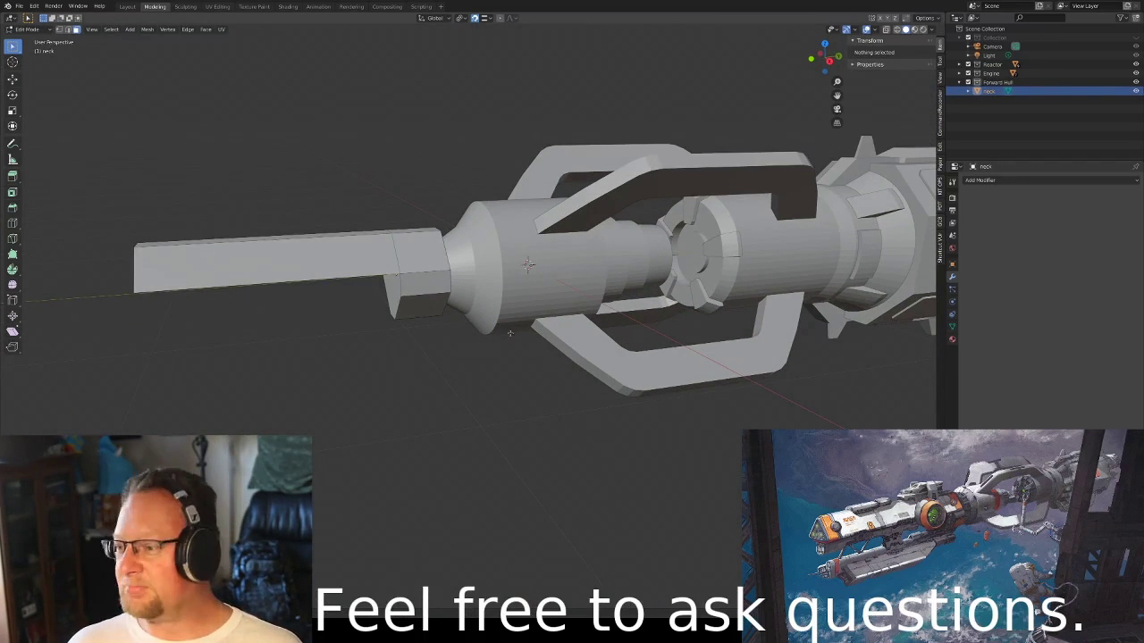
# Shrink the new small airlock cylinder to size
pyautogui.moveTo(510, 332); pyautogui.dragTo(527, 295, button='middle')
pyautogui.press('s')
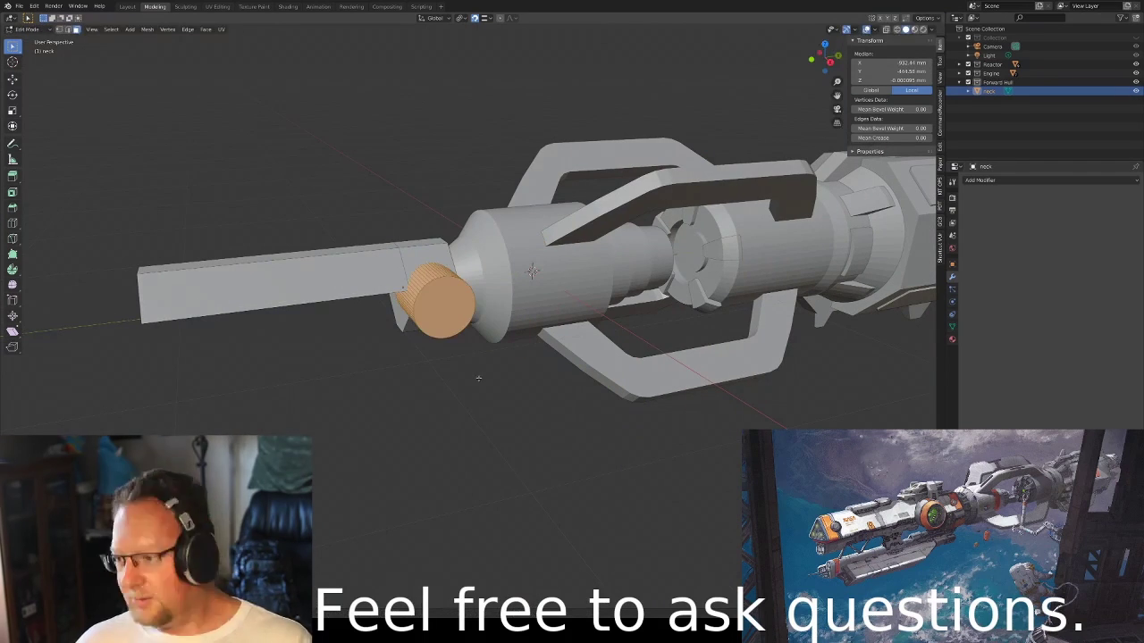
pyautogui.scroll(5, 484, 208)
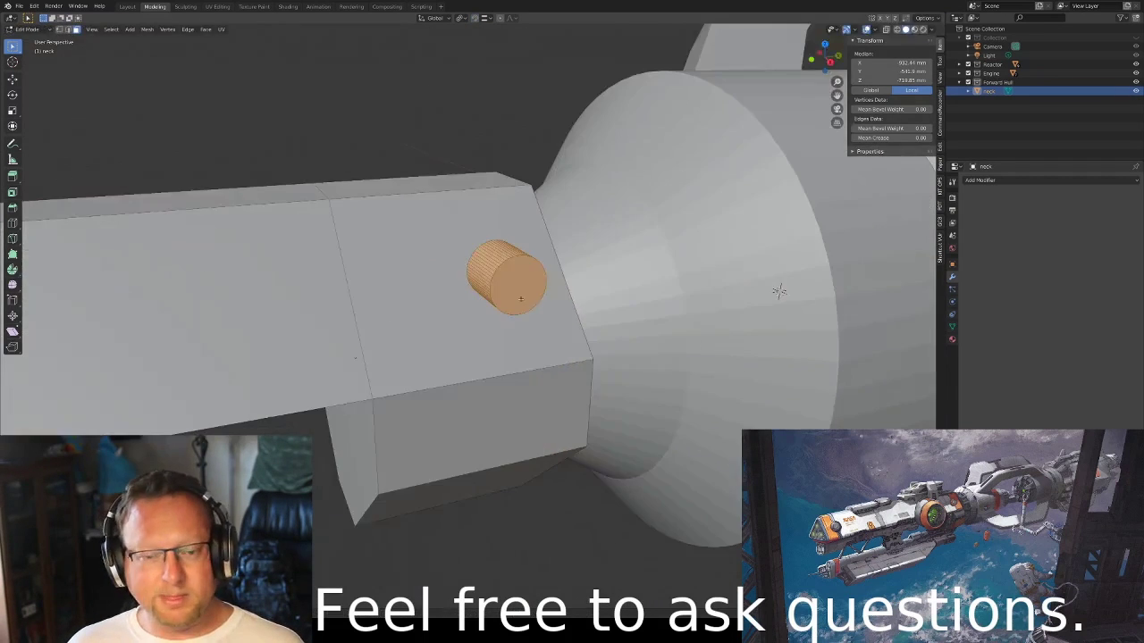
pyautogui.hotkey('ctrl', 'x')
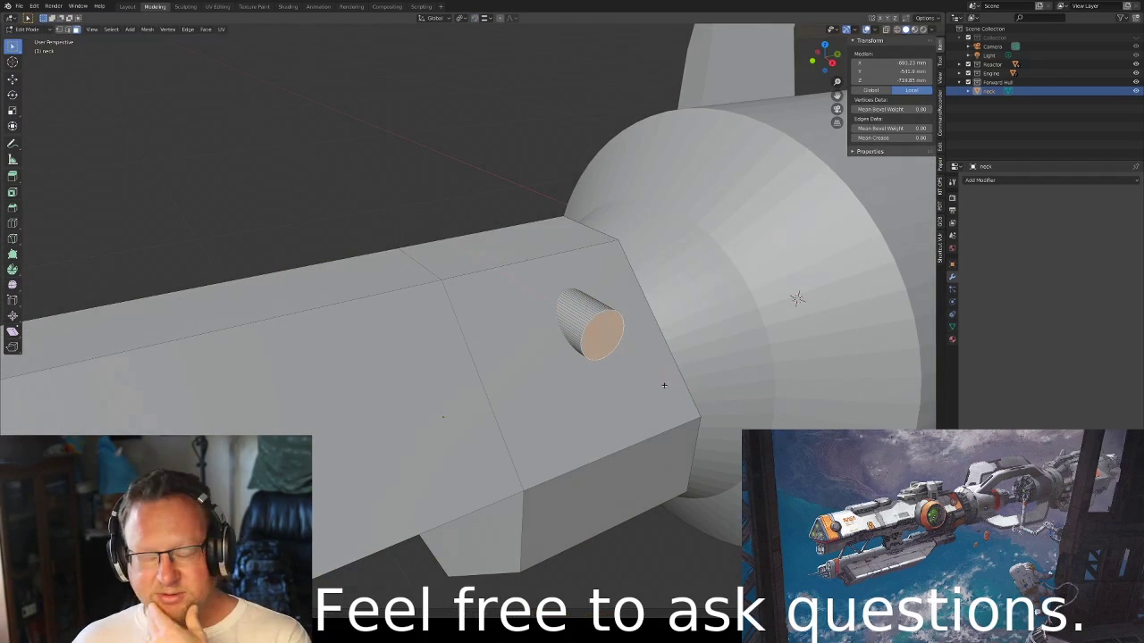
# Add a Mirror modifier to the airlock cylinder and check it in X-ray
pyautogui.moveTo(664, 385); pyautogui.dragTo(529, 269, button='middle')
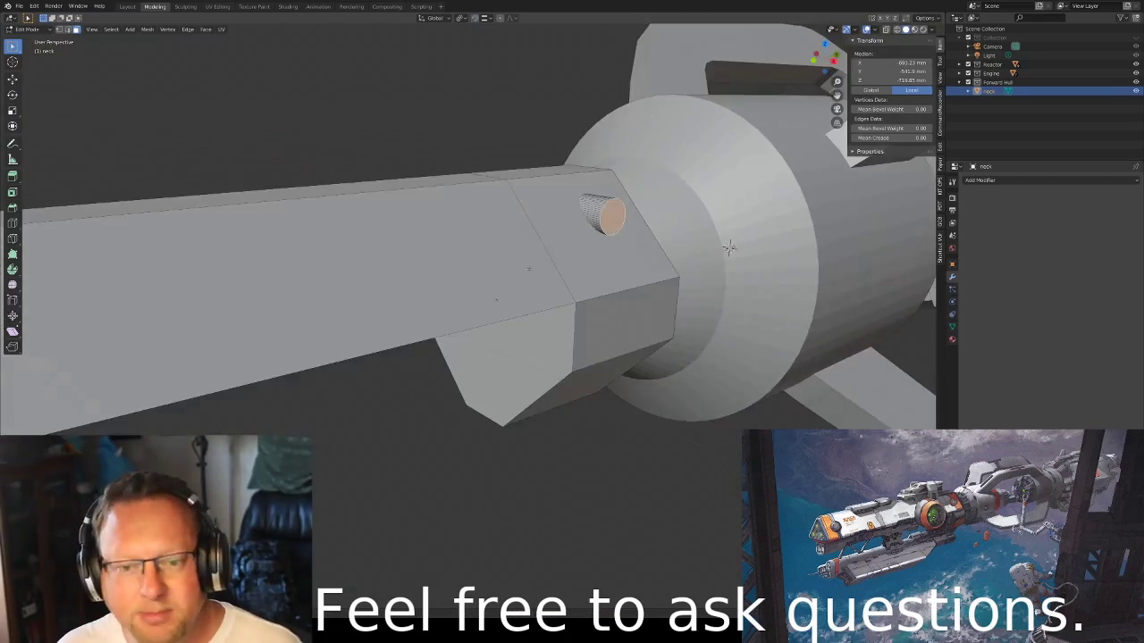
pyautogui.moveTo(729, 248); pyautogui.dragTo(679, 232, button='middle')
pyautogui.click(981, 180)
pyautogui.click(1001, 248)
pyautogui.moveTo(626, 268); pyautogui.dragTo(679, 286, button='middle')
pyautogui.hotkey('alt', 'z')
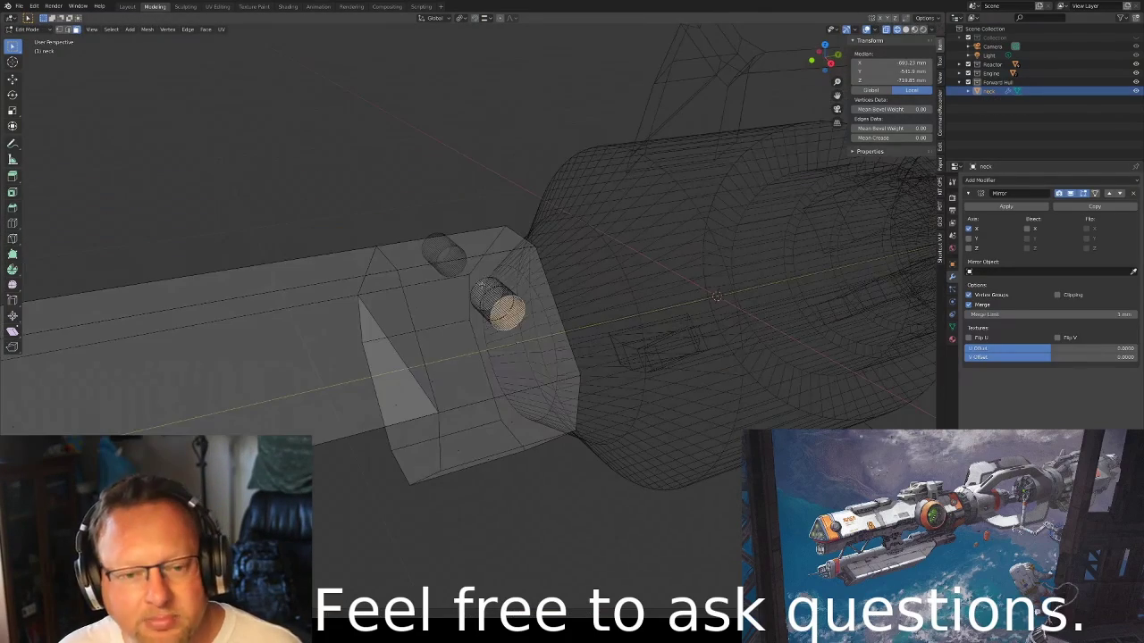
pyautogui.press('Tab')
pyautogui.hotkey('alt', 'z')
# Resize the small cylinder, then select the neck's top face
pyautogui.press('s')
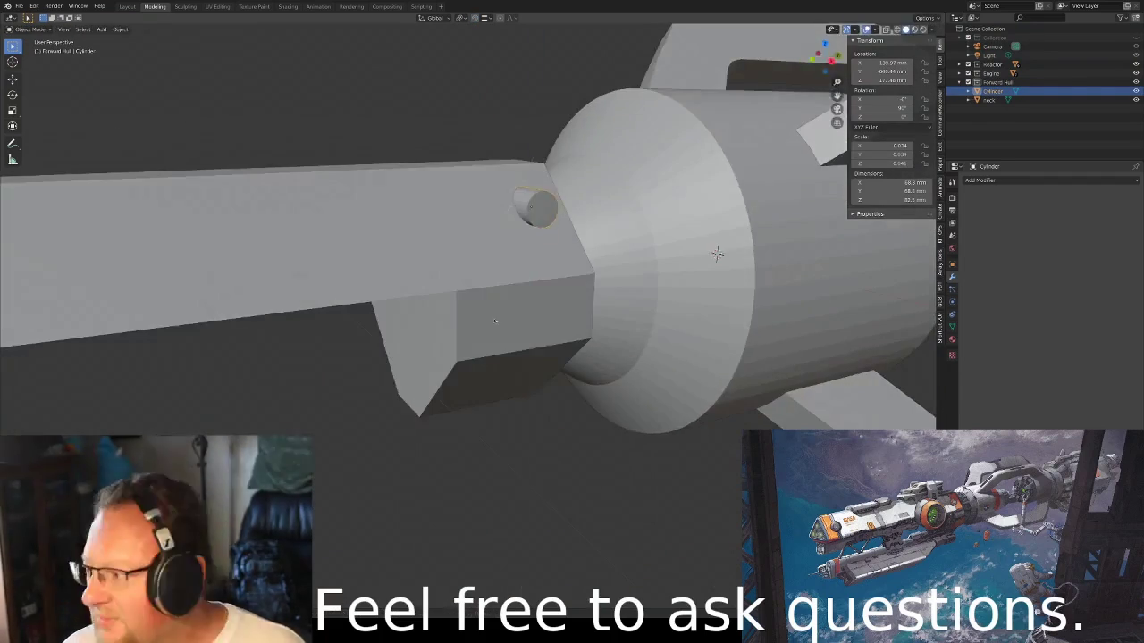
pyautogui.scroll(-3, 495, 322)
pyautogui.click(495, 322)
pyautogui.scroll(3, 495, 321)
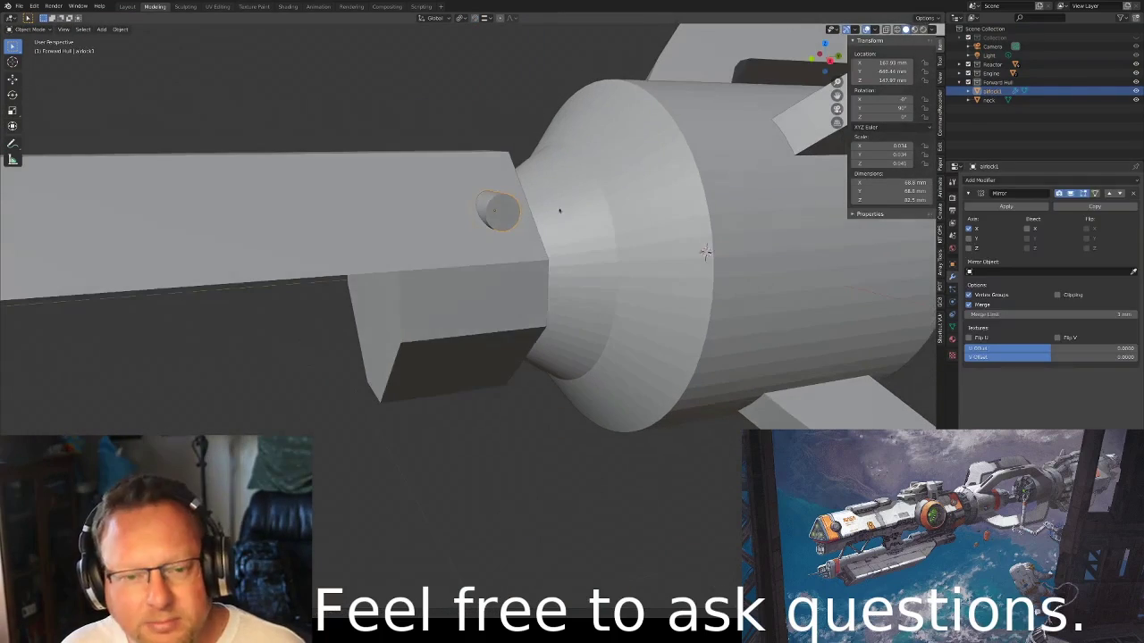
pyautogui.press('Tab')
pyautogui.click(473, 221)
pyautogui.press('Tab')
# Add a circle at the 3D cursor, rotate it upright, and select all its geometry
pyautogui.hotkey('shift', 'a')
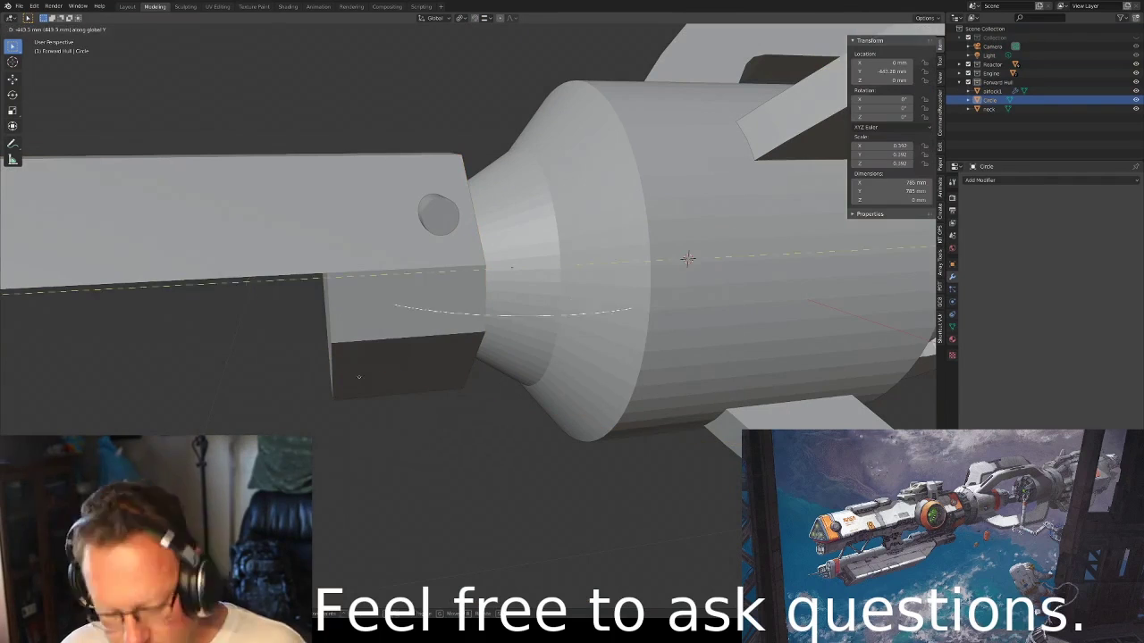
pyautogui.press('r')
pyautogui.click(688, 258)
pyautogui.moveTo(687, 258); pyautogui.dragTo(518, 362, button='middle')
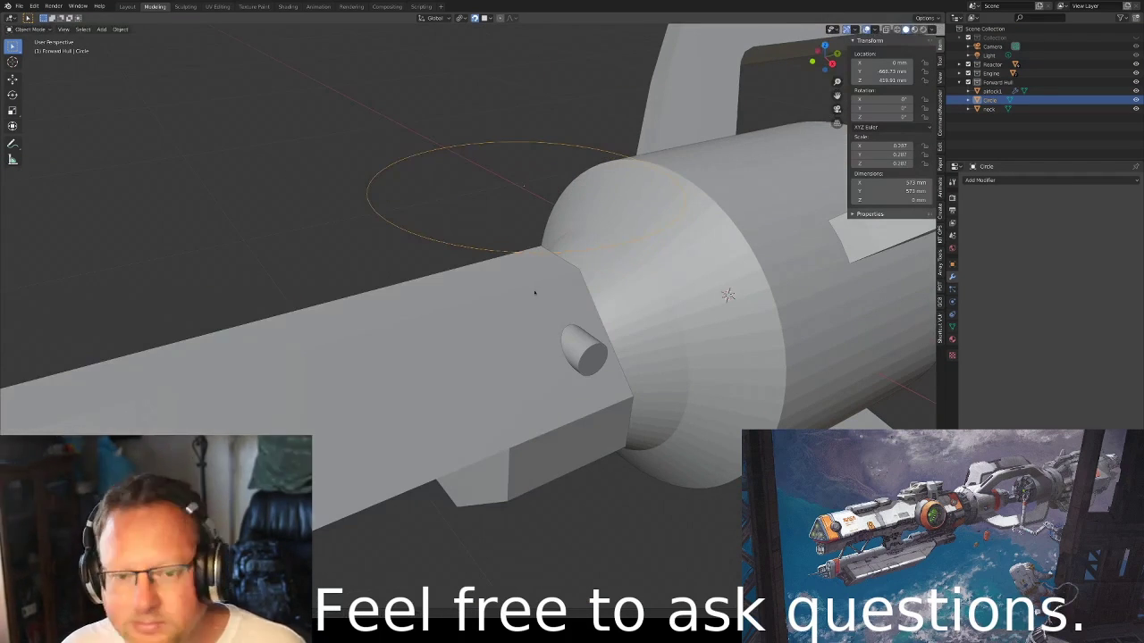
pyautogui.click(518, 363)
pyautogui.press('Tab')
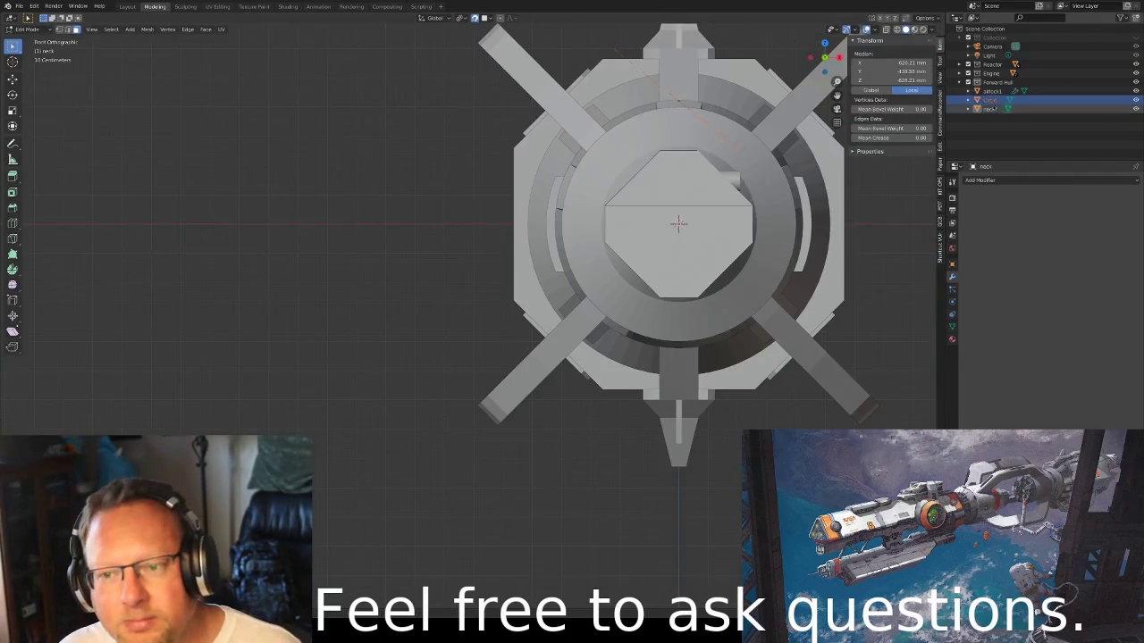
pyautogui.hotkey('ctrl', 'z')
pyautogui.hotkey('ctrl', 'z')
pyautogui.moveTo(755, 206); pyautogui.dragTo(542, 230, button='middle')
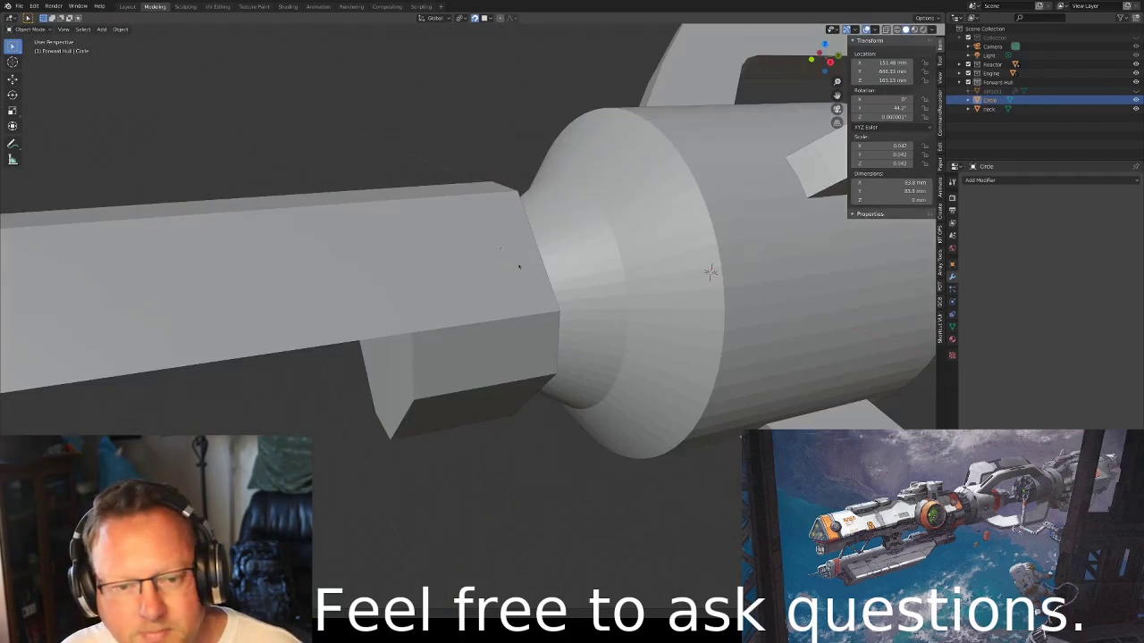
pyautogui.press('Tab')
pyautogui.press('a')
pyautogui.moveTo(603, 256); pyautogui.dragTo(718, 268, button='middle')
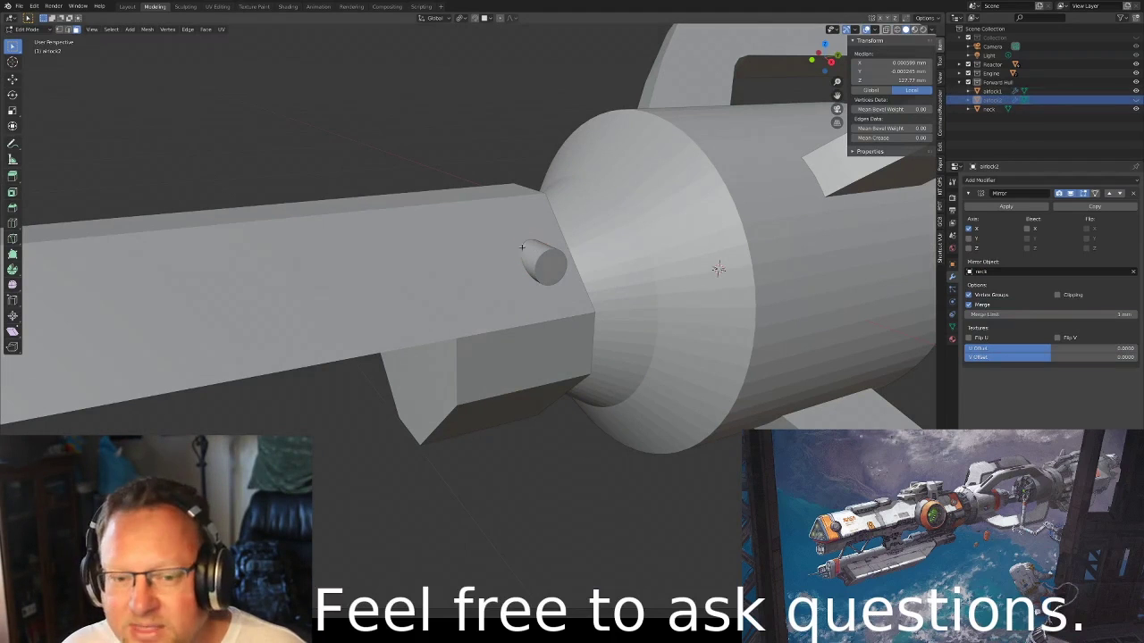
pyautogui.press('Tab')
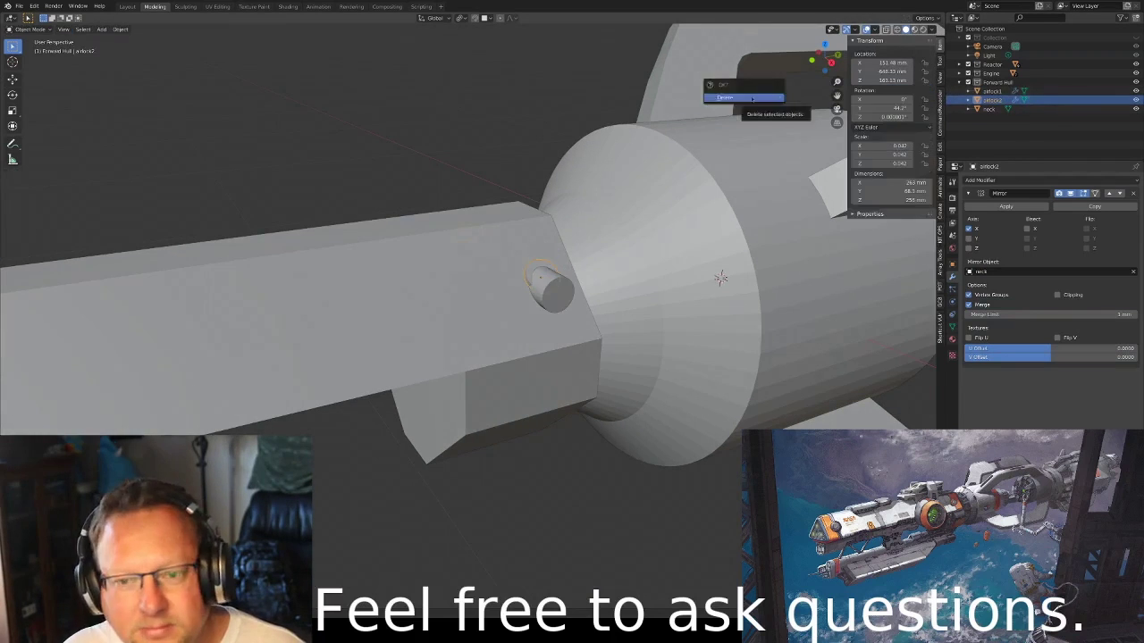
# Edit the neck and inspect it end-on and from an angled side view
pyautogui.moveTo(545, 253); pyautogui.dragTo(537, 242, button='middle')
pyautogui.moveTo(536, 286); pyautogui.dragTo(590, 284, button='middle')
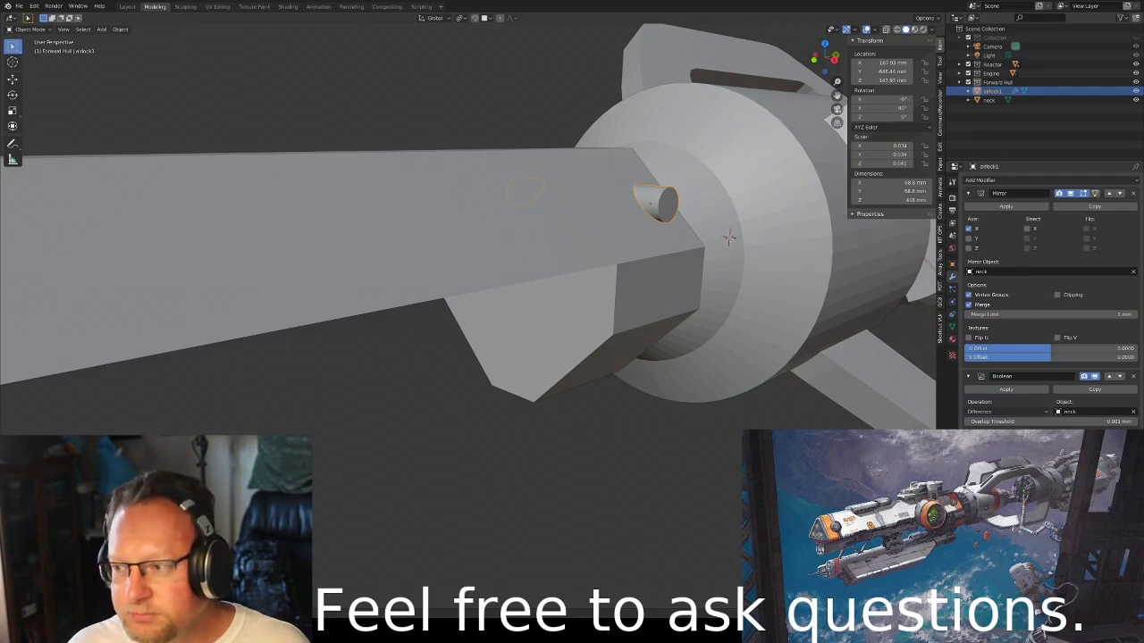
pyautogui.scroll(-5, 729, 237)
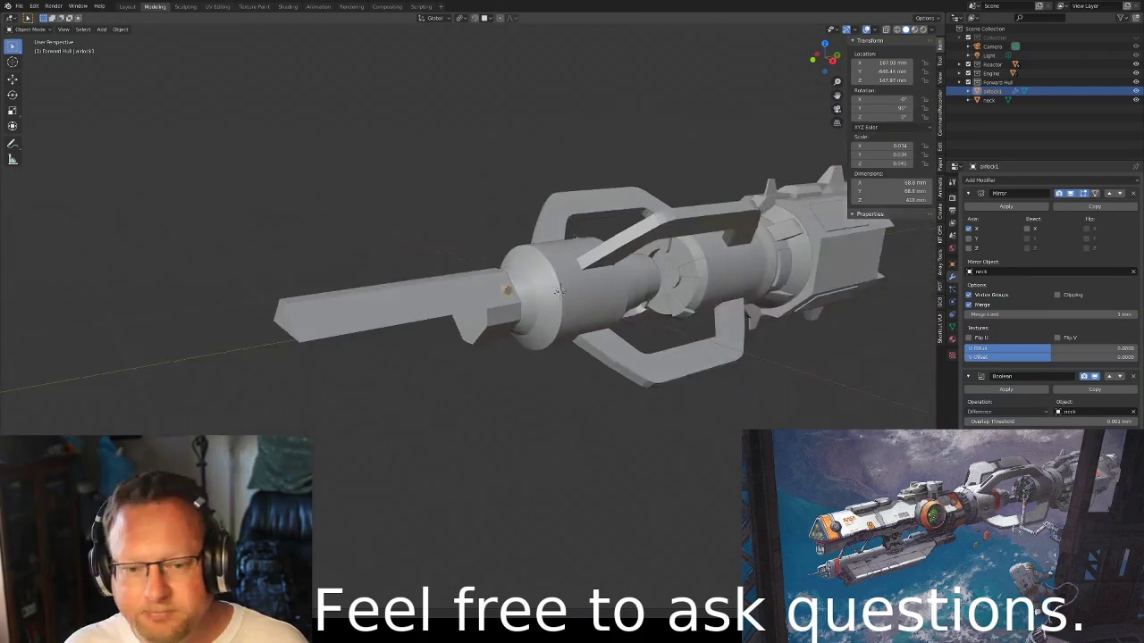
pyautogui.click(449, 322)
pyautogui.press('Tab')
pyautogui.press('KP_1')
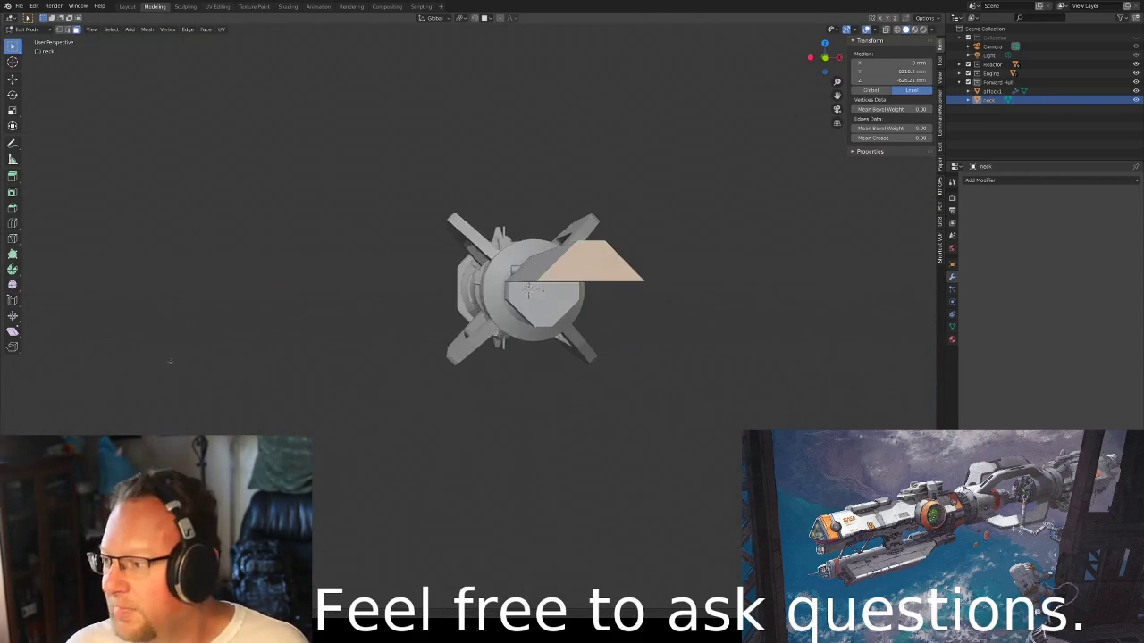
pyautogui.moveTo(169, 364); pyautogui.dragTo(527, 304, button='middle')
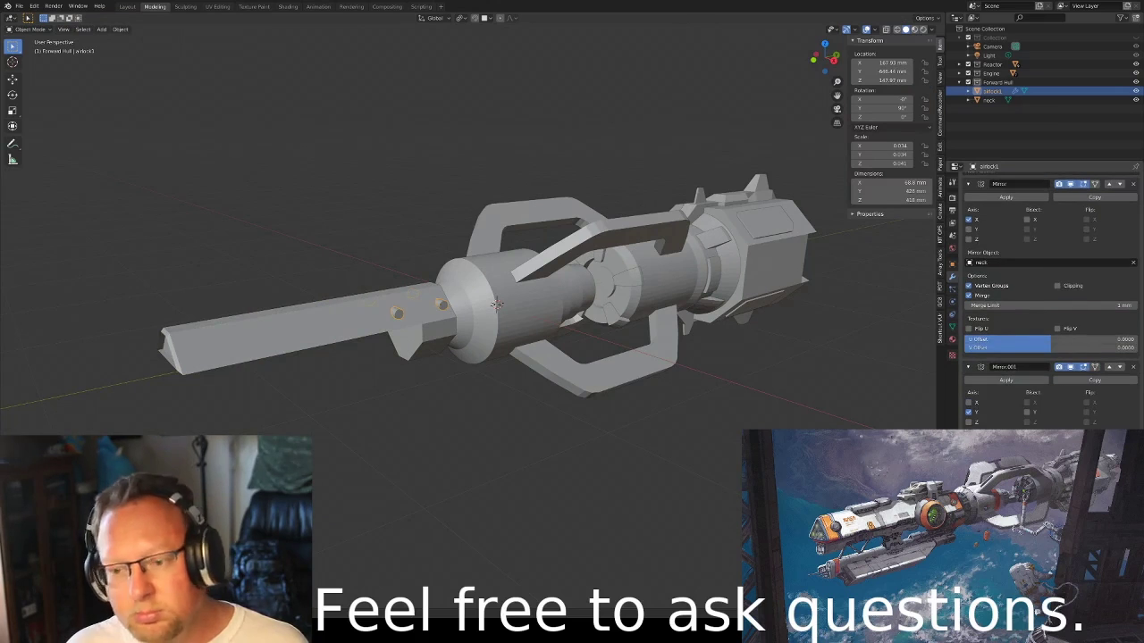
pyautogui.click(341, 334)
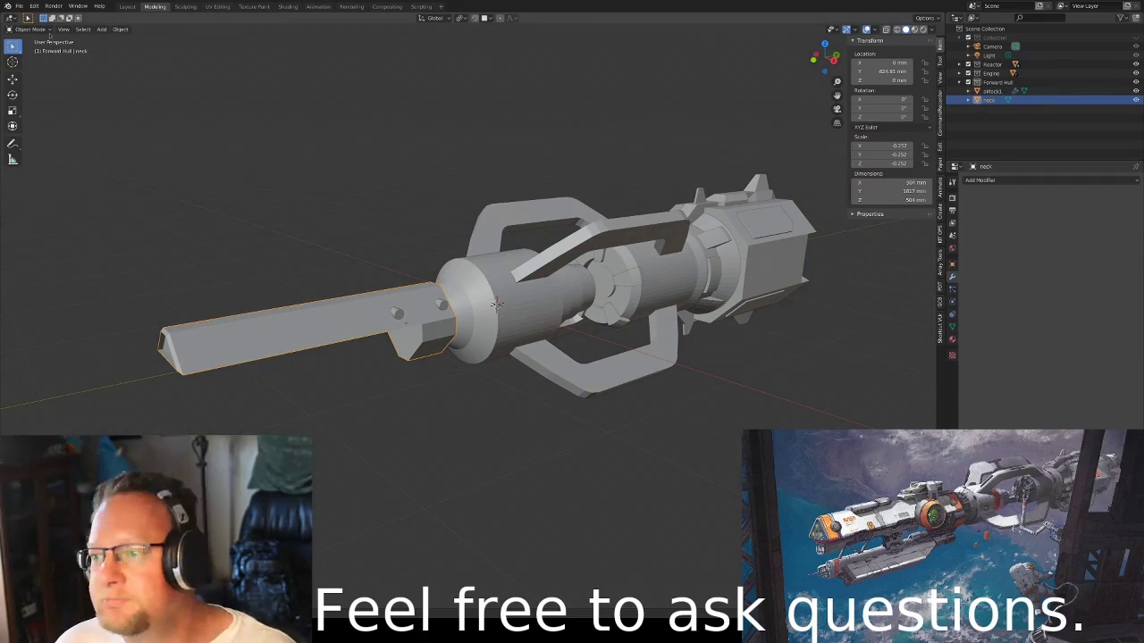
# Set the neck's origin to its geometry via Object > Set Origin
pyautogui.click(120, 28)
pyautogui.click(242, 57)
pyautogui.moveTo(483, 291); pyautogui.dragTo(536, 295, button='middle')
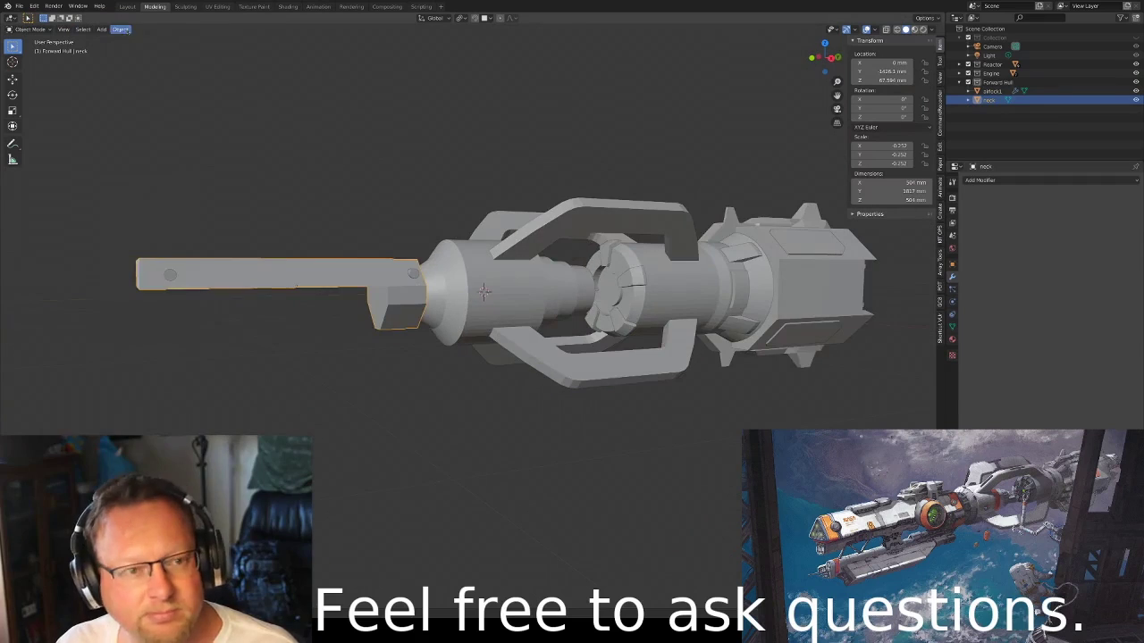
pyautogui.click(121, 29)
pyautogui.click(241, 57)
pyautogui.moveTo(295, 179); pyautogui.dragTo(345, 229, button='middle')
pyautogui.moveTo(340, 332); pyautogui.dragTo(376, 375, button='middle')
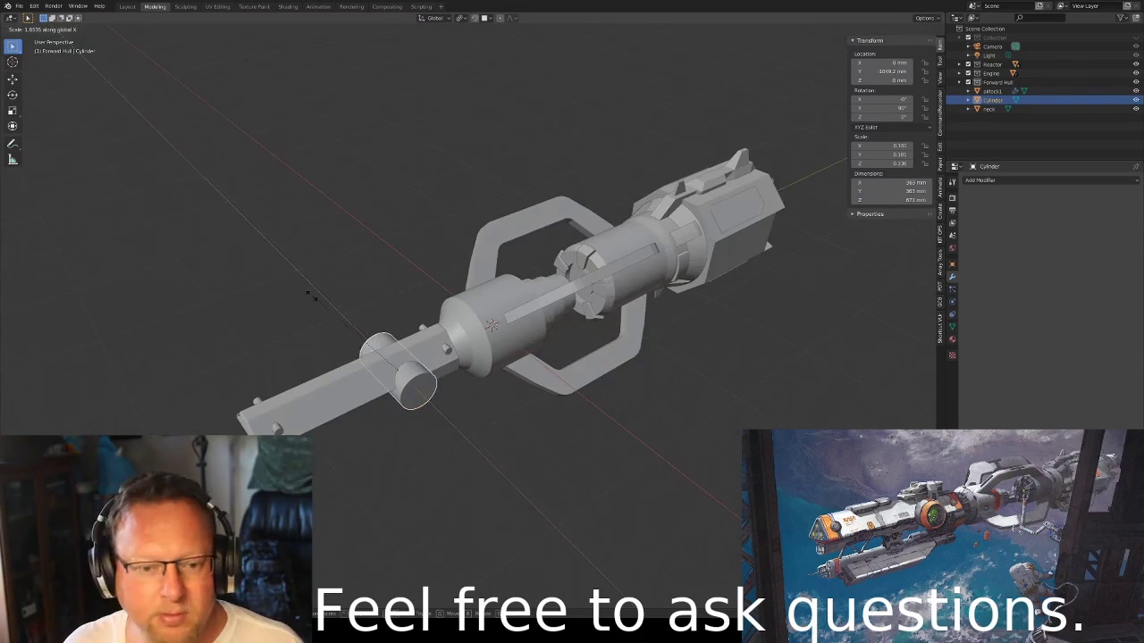
# Scale the side cylinder to about double size and add a Boolean cut with the neck
pyautogui.press('s')
pyautogui.click(358, 353)
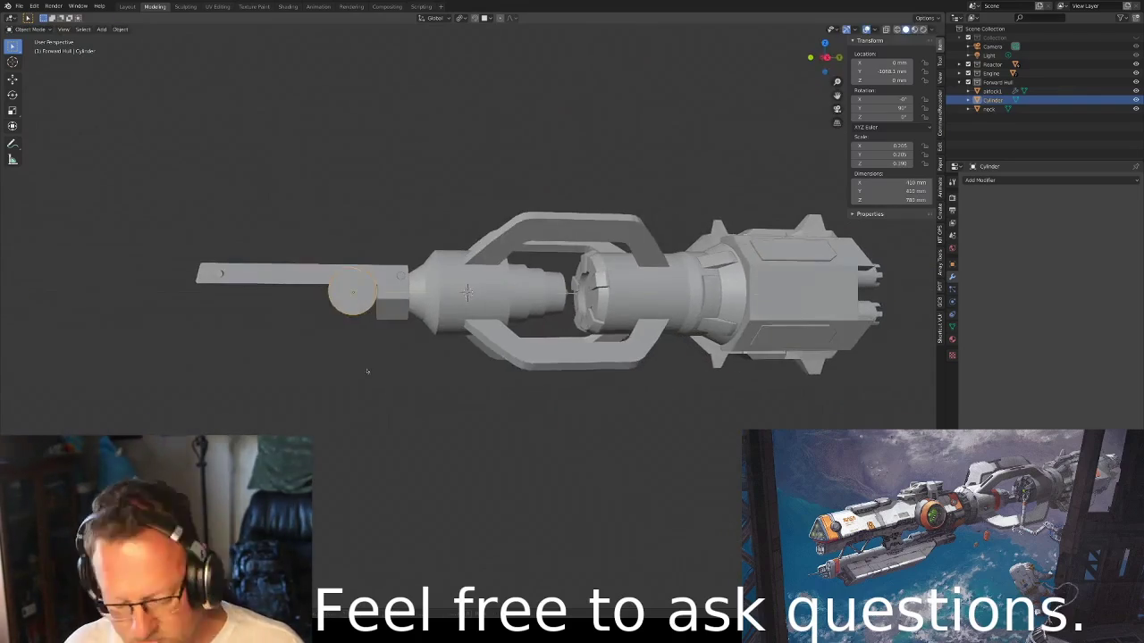
pyautogui.scroll(7, 388, 334)
pyautogui.moveTo(388, 334)
pyautogui.mouseDown(button='middle')
pyautogui.moveTo(438, 317)
pyautogui.moveTo(159, 68)
pyautogui.moveTo(464, 286)
pyautogui.moveTo(424, 333)
pyautogui.mouseUp(button='middle')
pyautogui.hotkey('ctrl', '-')
# Resize the cylinder's end face in Edit Mode
pyautogui.press('Tab')
pyautogui.scroll(3, 465, 286)
pyautogui.press('s')
pyautogui.click(483, 300)
pyautogui.click(351, 315)
pyautogui.moveTo(351, 314); pyautogui.dragTo(413, 393, button='middle')
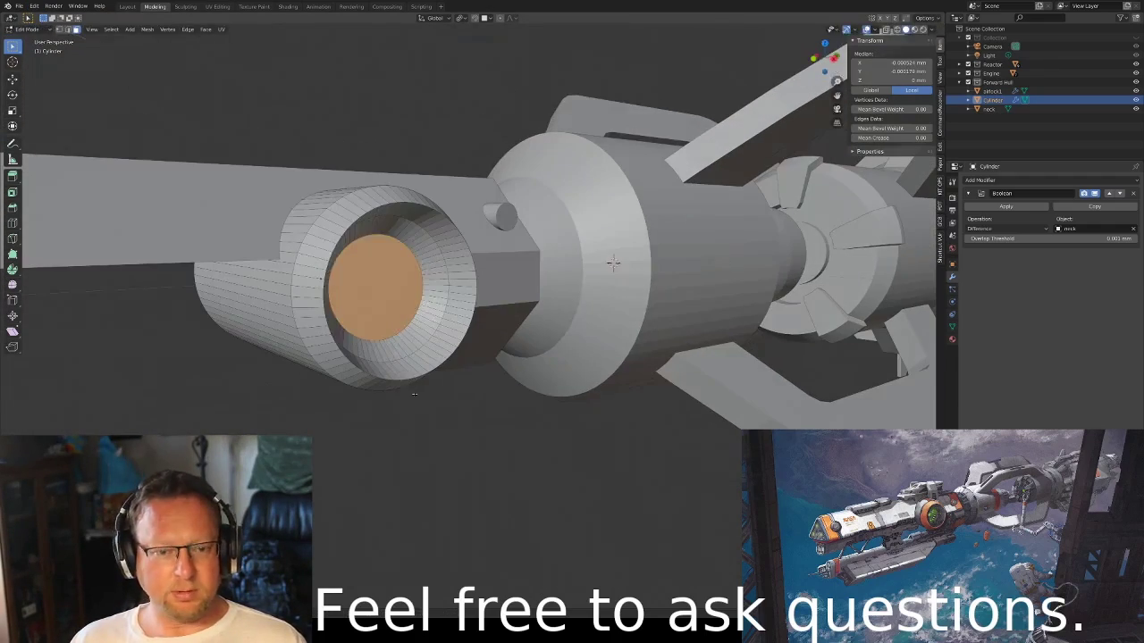
pyautogui.scroll(-3, 612, 261)
pyautogui.moveTo(612, 261)
pyautogui.mouseDown(button='middle')
pyautogui.moveTo(556, 279)
pyautogui.moveTo(658, 252)
pyautogui.mouseUp(button='middle')
pyautogui.scroll(3, 590, 268)
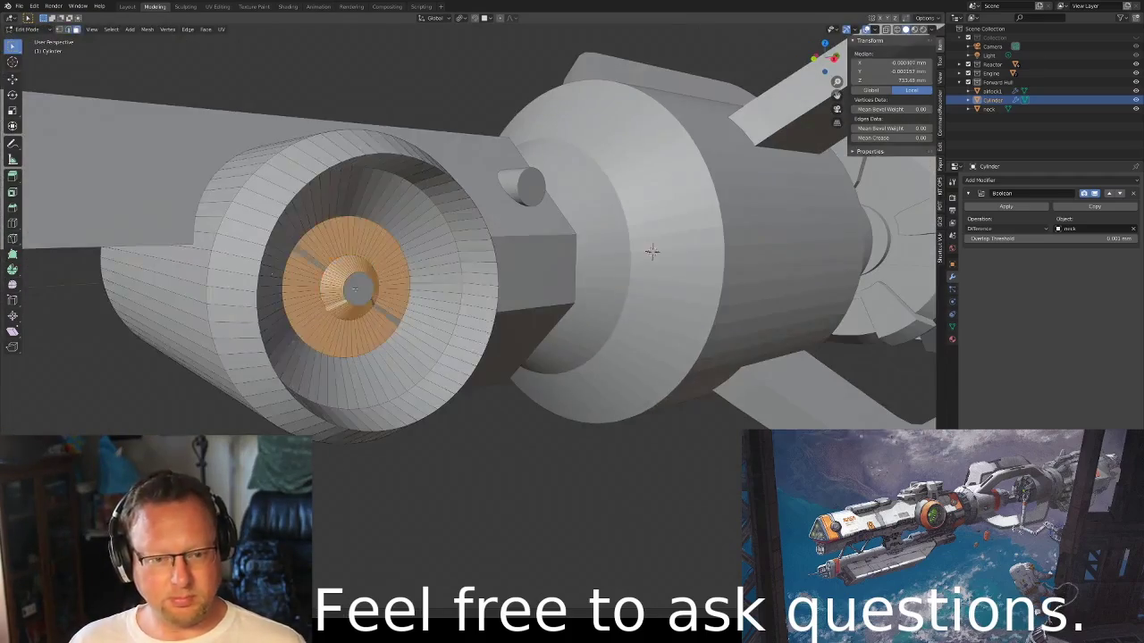
pyautogui.scroll(3, 659, 253)
pyautogui.moveTo(444, 161); pyautogui.dragTo(646, 243, button='middle')
pyautogui.scroll(-3, 536, 206)
pyautogui.scroll(3, 536, 206)
# Select the end fan faces, resize them, and sink them inward into the cylinder
pyautogui.press('l')
pyautogui.moveTo(340, 331)
pyautogui.mouseDown(button='middle')
pyautogui.moveTo(592, 270)
pyautogui.moveTo(554, 334)
pyautogui.mouseUp(button='middle')
pyautogui.hotkey('alt', 'z')
pyautogui.press('Return')
pyautogui.hotkey('alt', 'z')
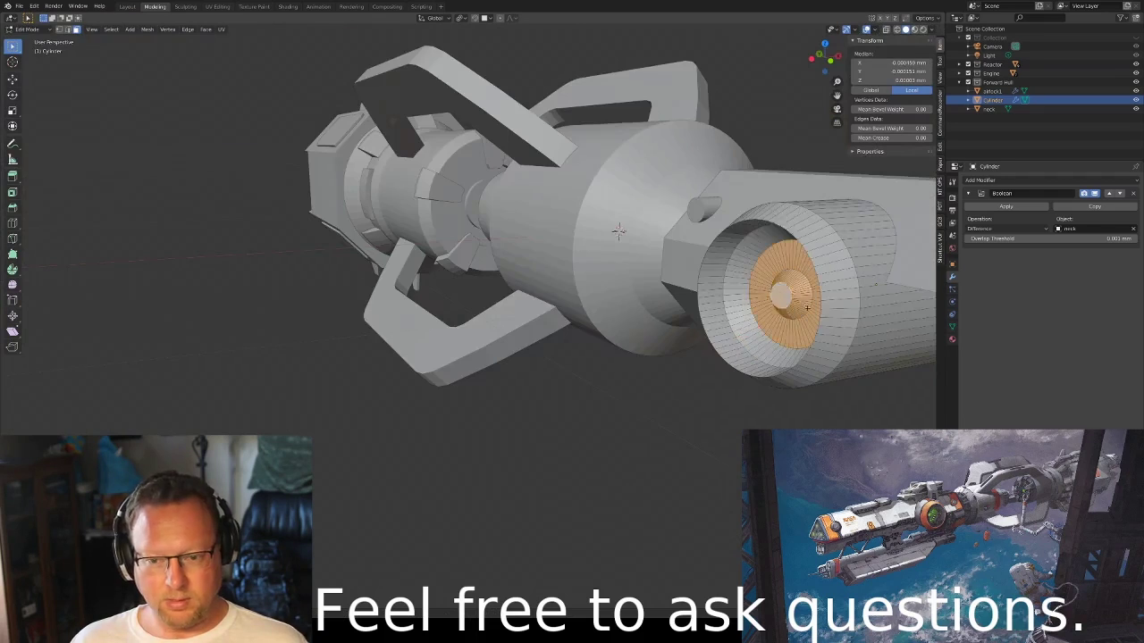
pyautogui.moveTo(652, 249); pyautogui.dragTo(650, 254, button='middle')
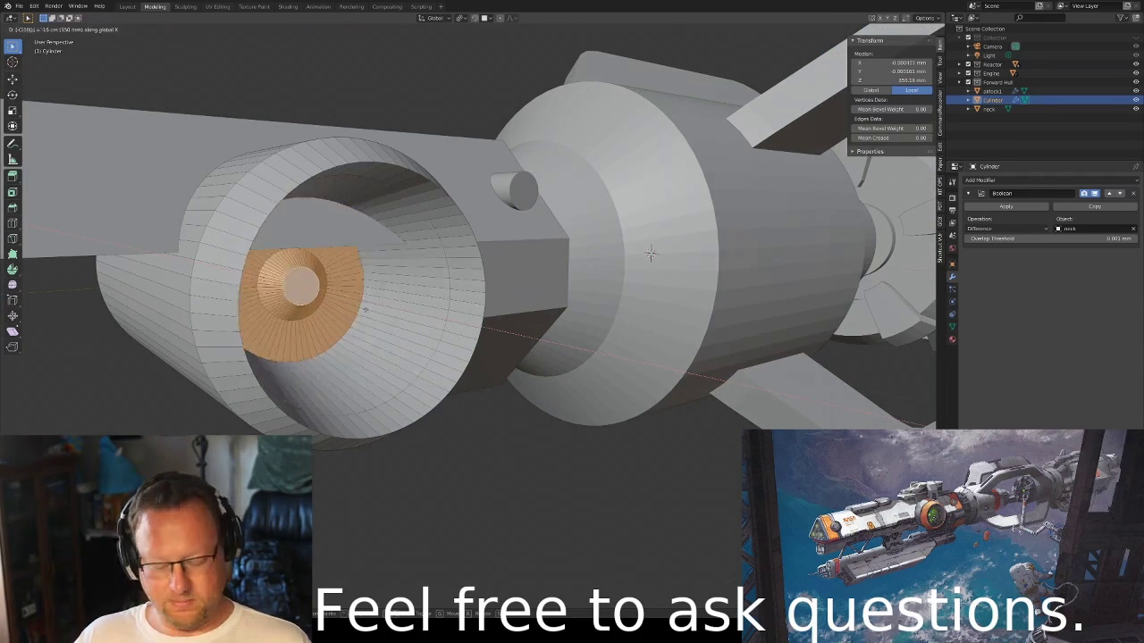
pyautogui.press('Return')
pyautogui.moveTo(650, 254)
pyautogui.mouseDown(button='middle')
pyautogui.moveTo(609, 229)
pyautogui.moveTo(599, 272)
pyautogui.moveTo(575, 142)
pyautogui.mouseUp(button='middle')
pyautogui.press('KP_7')
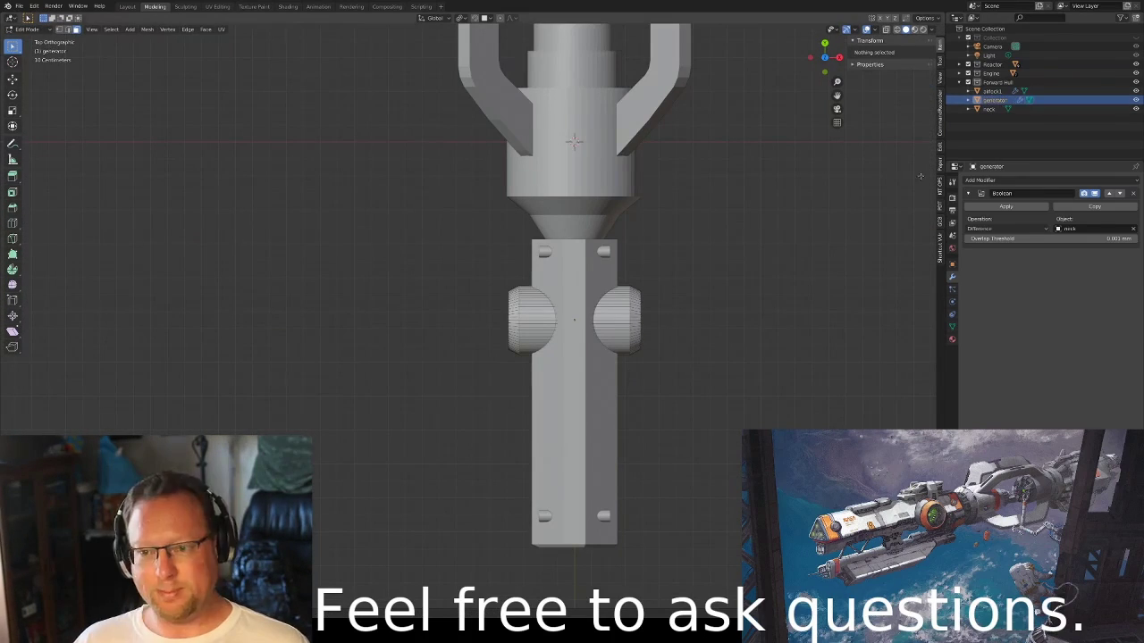
# Add a cutout cube beside the neck, undo its stray boolean, and trim its unwanted faces
pyautogui.hotkey('shift', 'a')
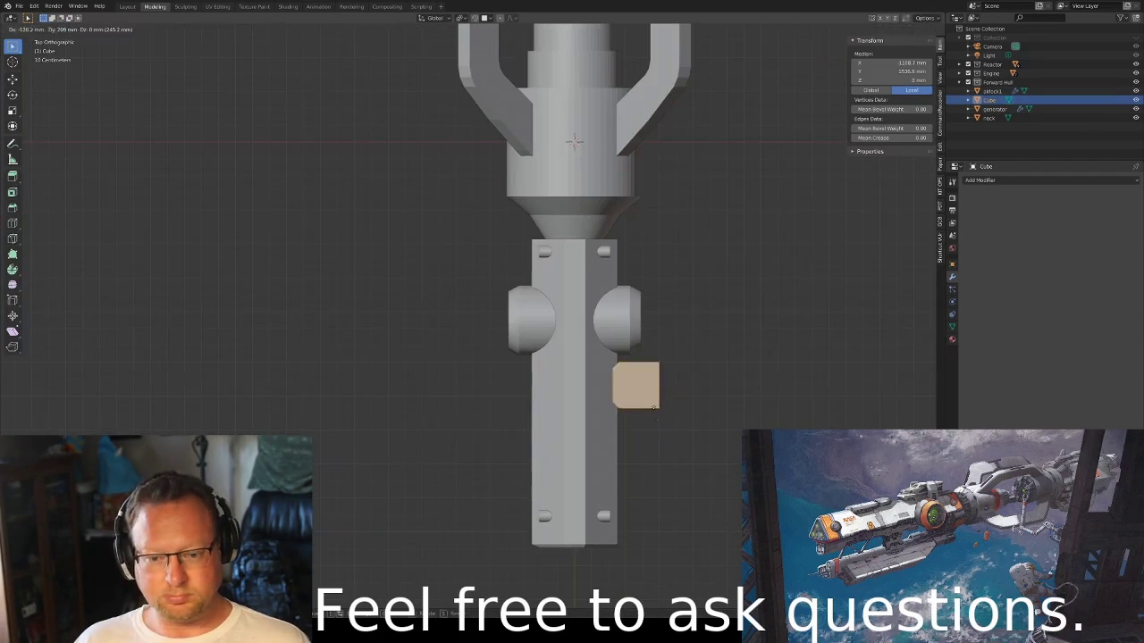
pyautogui.click(654, 407)
pyautogui.moveTo(654, 408); pyautogui.dragTo(679, 376, button='middle')
pyautogui.click(980, 179)
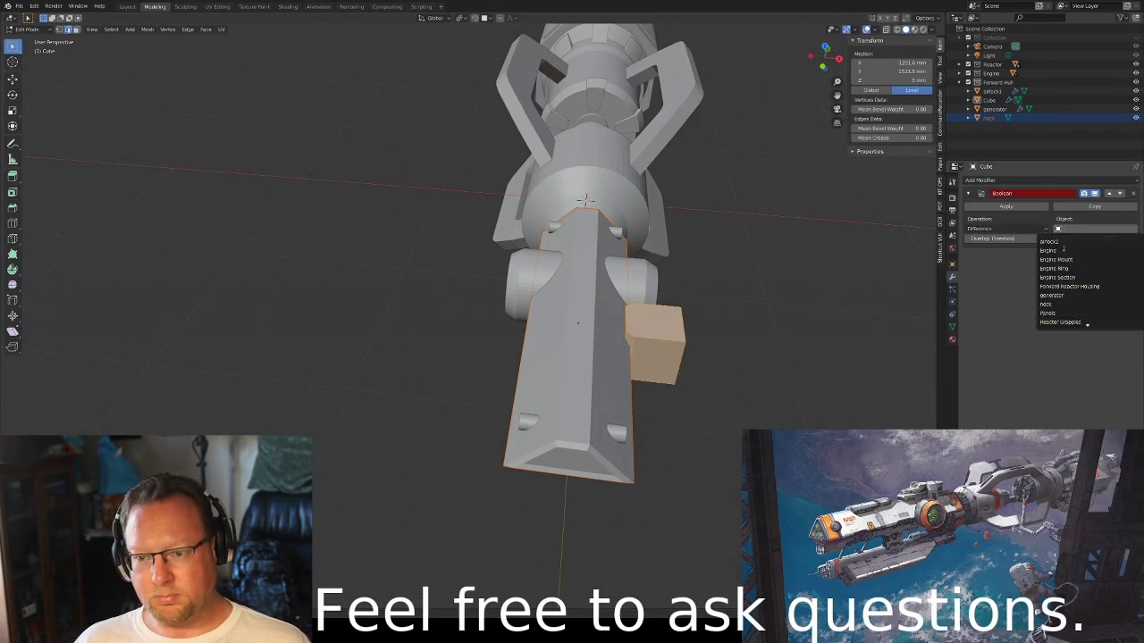
pyautogui.press('Escape')
pyautogui.hotkey('ctrl', 'z')
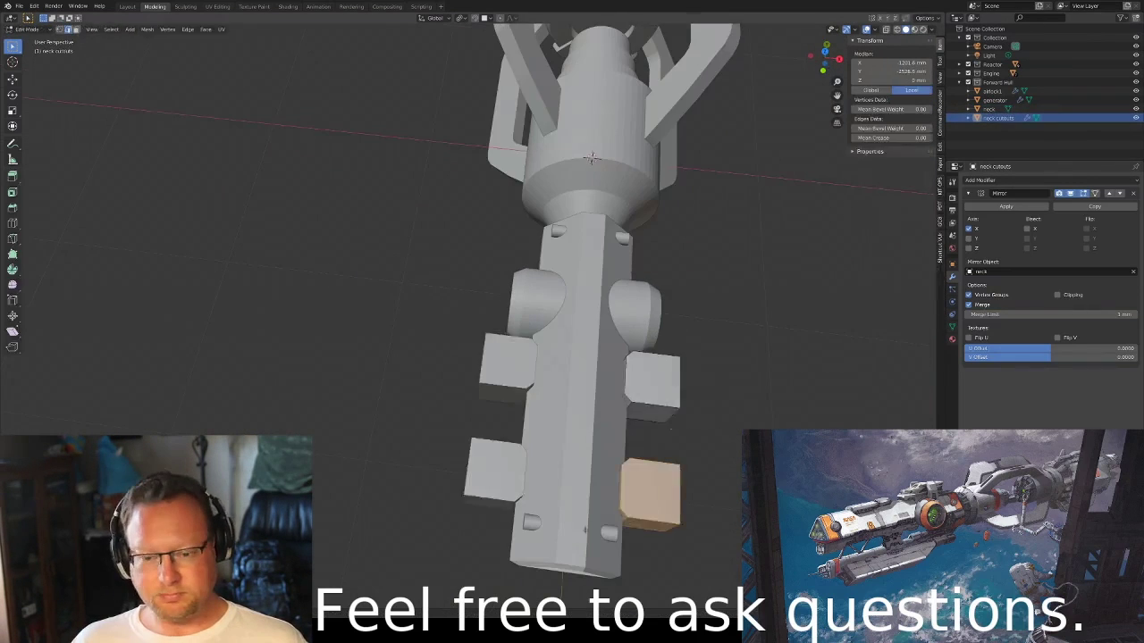
pyautogui.press('g')
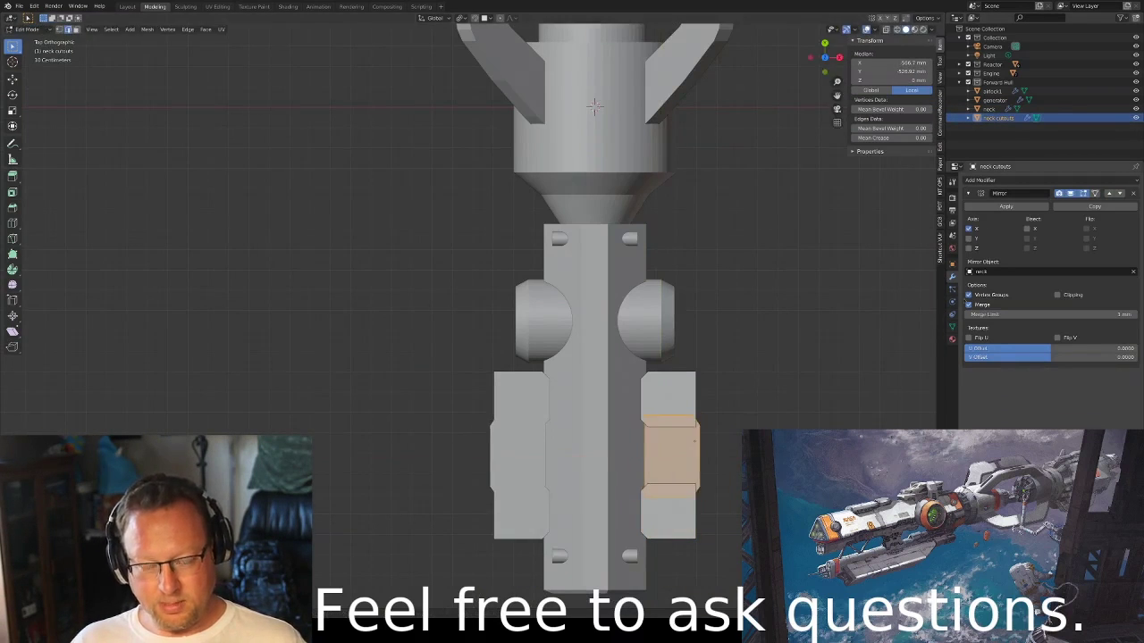
pyautogui.press('KP_7')
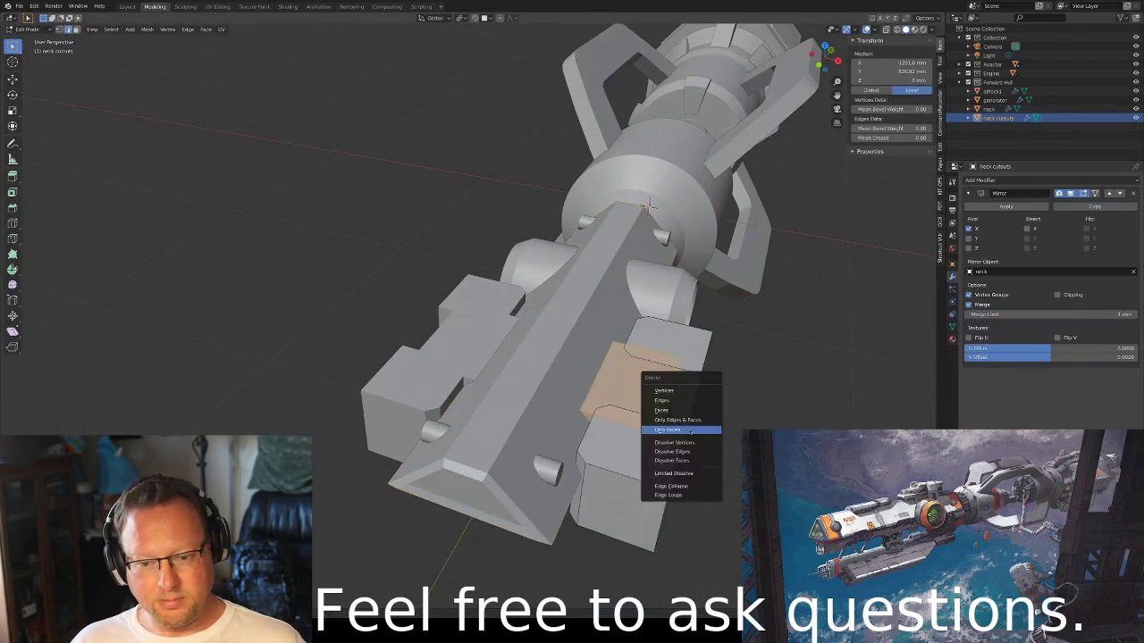
pyautogui.click(712, 349)
# Place a new cube over the neck and taper its top along Y into a trapezoid
pyautogui.press('KP_7')
pyautogui.press('g')
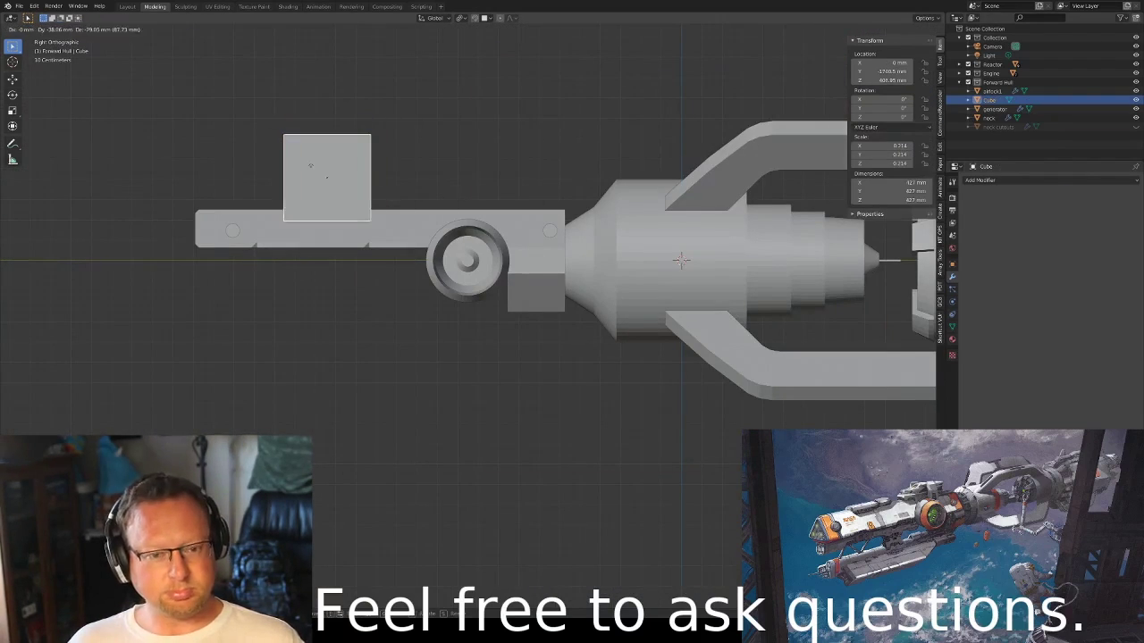
pyautogui.click(310, 165)
pyautogui.press('Tab')
pyautogui.press('s')
pyautogui.press('y')
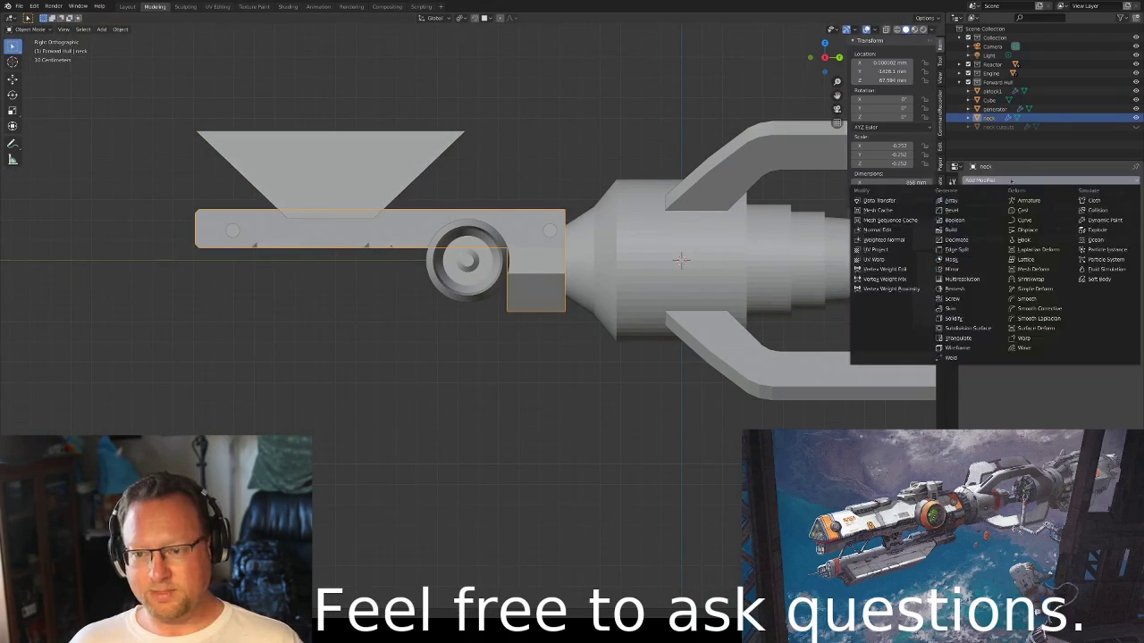
pyautogui.moveTo(378, 230); pyautogui.dragTo(645, 284, button='middle')
# Keep an uncut duplicate of the neck and apply the Boolean Difference cuts
pyautogui.click(431, 269)
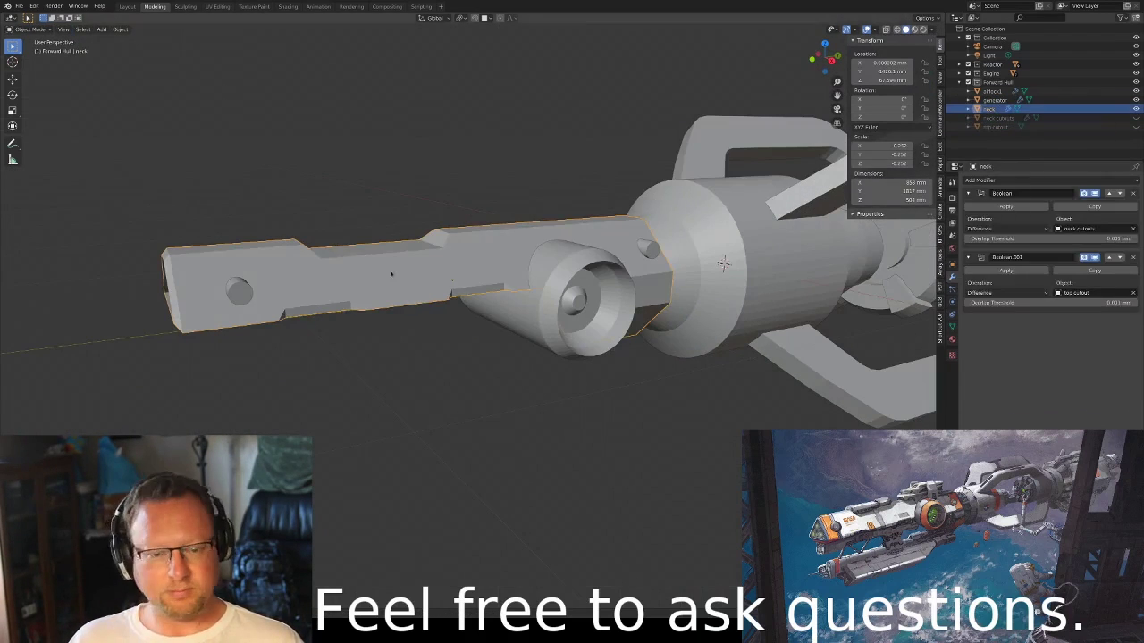
pyautogui.hotkey('ctrl', 'a')
pyautogui.moveTo(392, 275); pyautogui.dragTo(463, 323, button='middle')
# Inset a top face of the neck and extrude it upward into a raised panel
pyautogui.press('Tab')
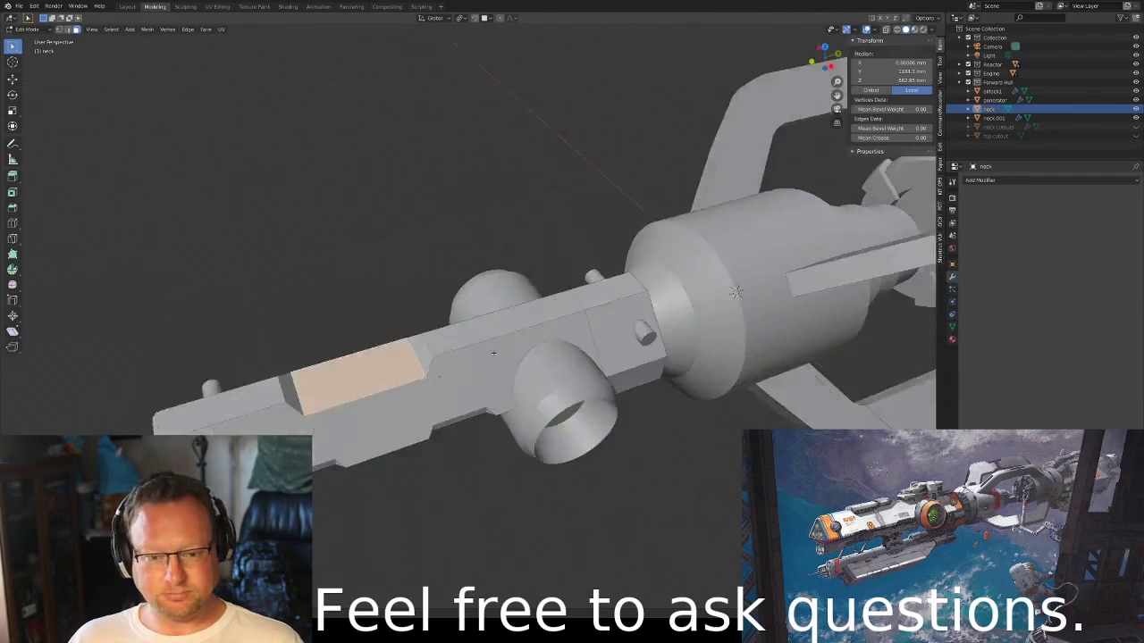
pyautogui.press('KP_7')
pyautogui.press('i')
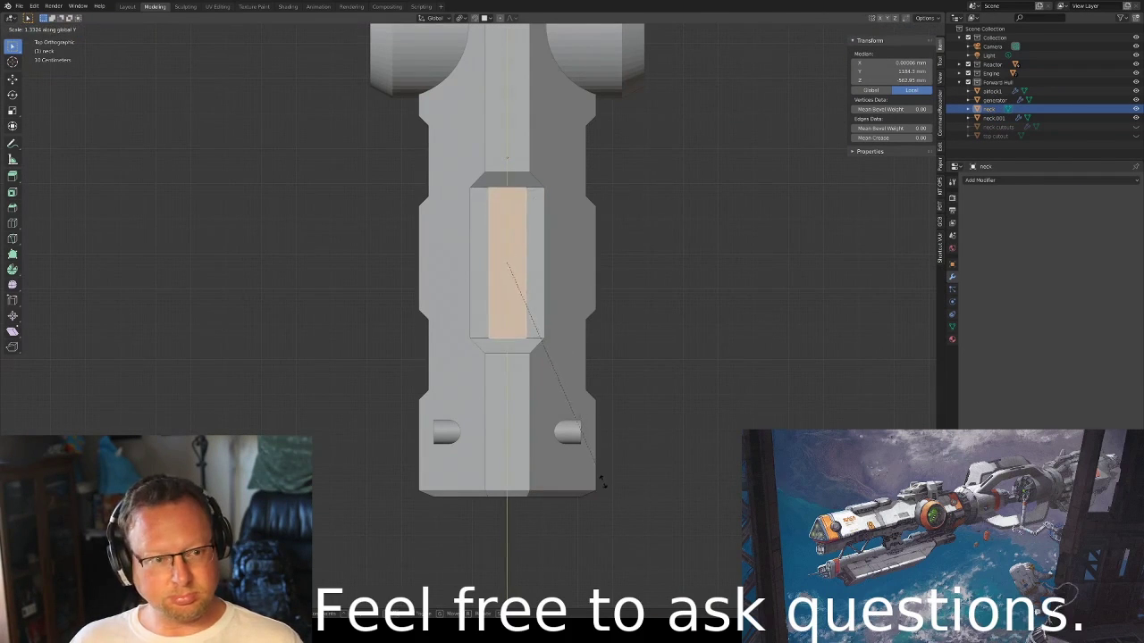
pyautogui.click(602, 482)
pyautogui.moveTo(601, 483); pyautogui.dragTo(505, 306, button='middle')
pyautogui.press('e')
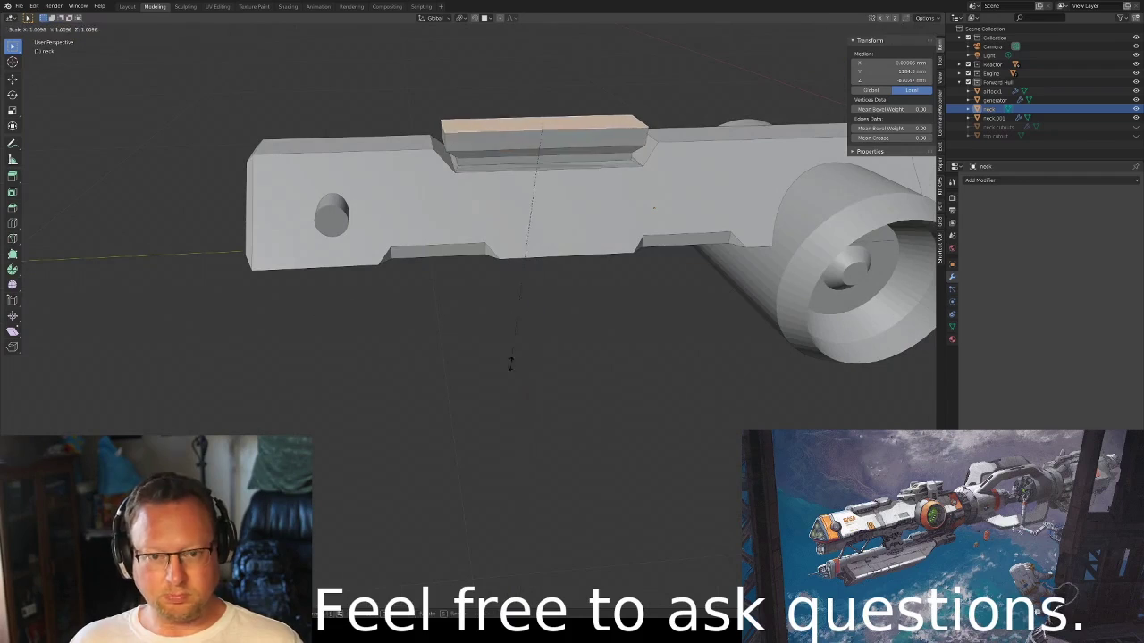
pyautogui.click(511, 362)
pyautogui.moveTo(510, 362)
pyautogui.mouseDown(button='middle')
pyautogui.moveTo(579, 234)
pyautogui.moveTo(657, 253)
pyautogui.mouseUp(button='middle')
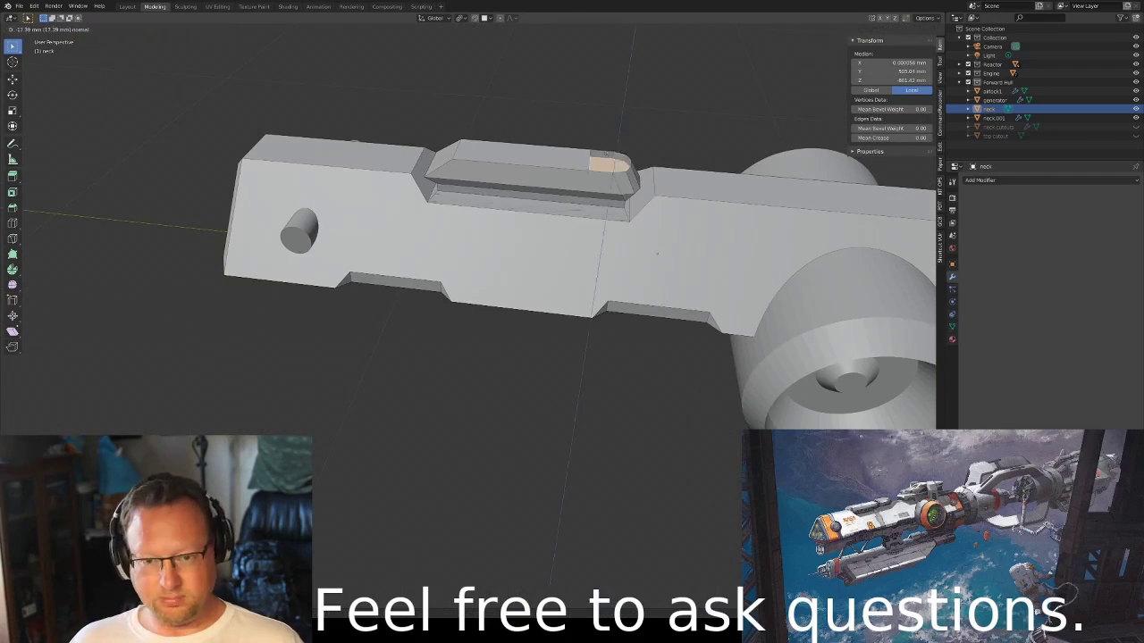
pyautogui.moveTo(657, 253)
pyautogui.mouseDown(button='middle')
pyautogui.moveTo(494, 265)
pyautogui.moveTo(486, 240)
pyautogui.moveTo(545, 357)
pyautogui.mouseUp(button='middle')
# Select the long face along the neck shaft and inset it into a panel
pyautogui.click(493, 264)
pyautogui.press('KP_7')
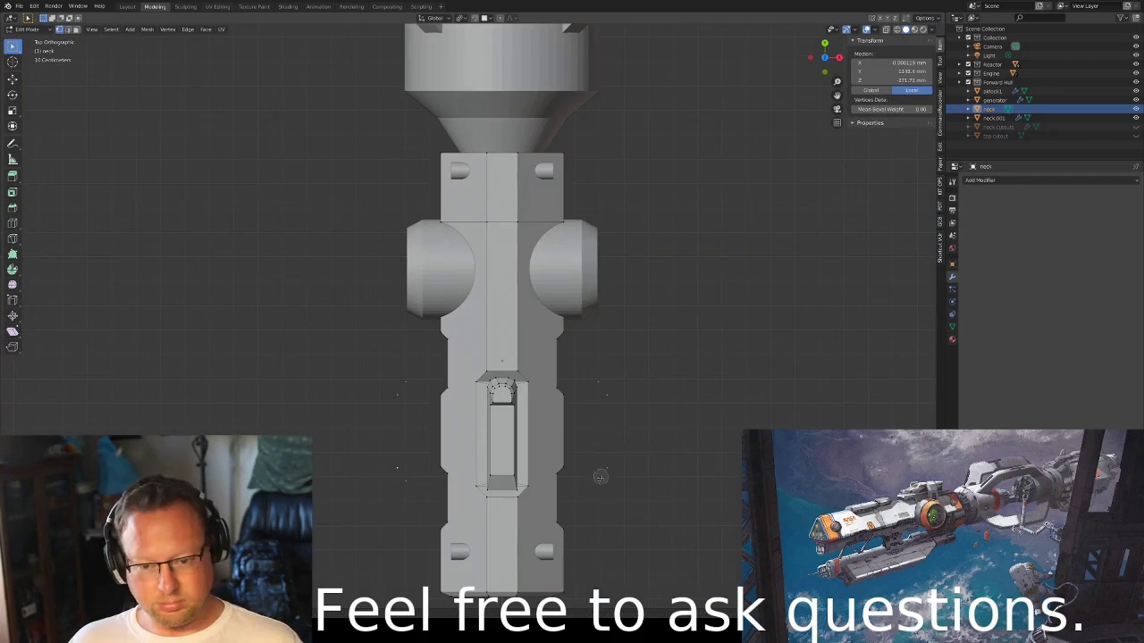
pyautogui.rightClick(402, 339)
pyautogui.moveTo(622, 504)
pyautogui.mouseDown(button='middle')
pyautogui.moveTo(402, 339)
pyautogui.moveTo(699, 242)
pyautogui.moveTo(534, 226)
pyautogui.mouseUp(button='middle')
pyautogui.click(533, 226)
pyautogui.press('i')
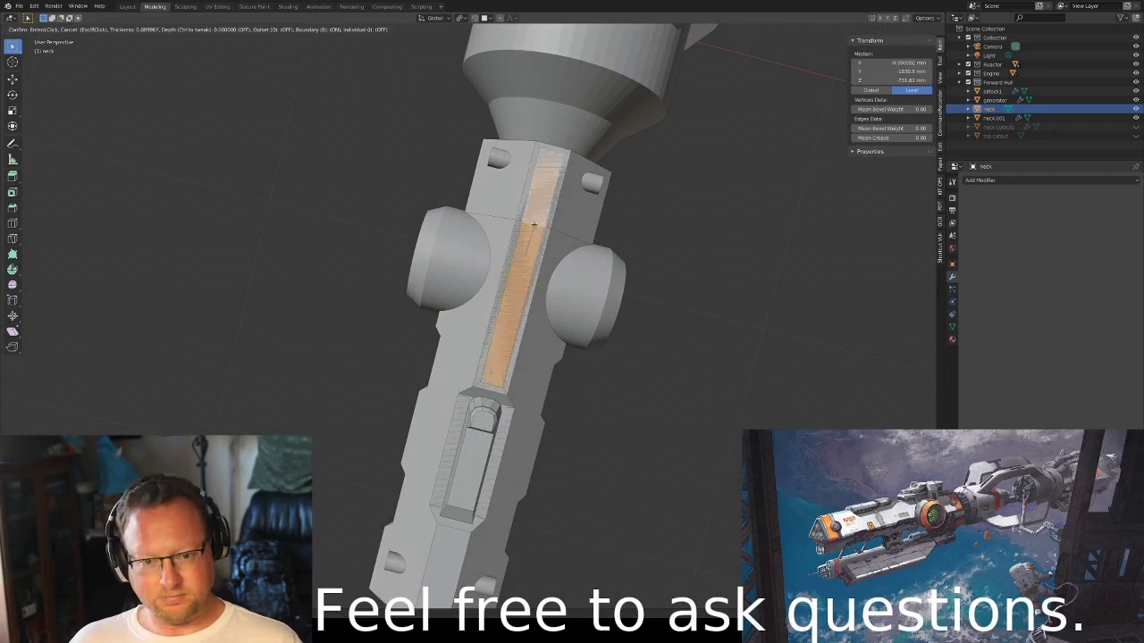
pyautogui.moveTo(527, 278)
pyautogui.mouseDown(button='middle')
pyautogui.moveTo(543, 284)
pyautogui.moveTo(539, 229)
pyautogui.mouseUp(button='middle')
# Scale the separate bridge block along Y and Z so it tapers atop the neck
pyautogui.press('Tab')
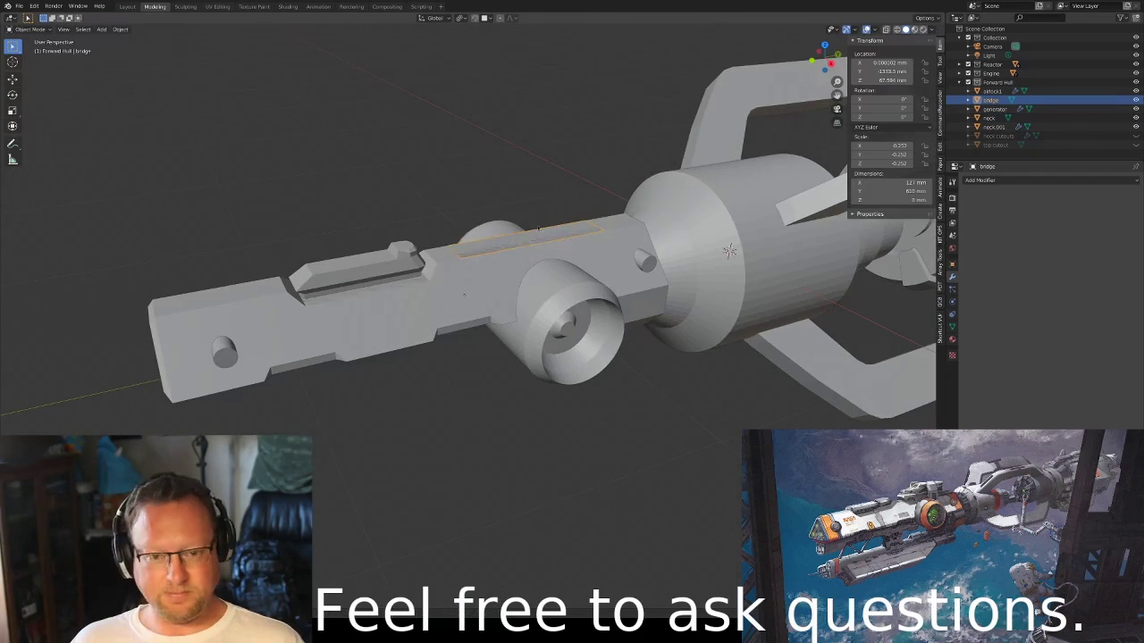
pyautogui.click(568, 251)
pyautogui.press('KP_3')
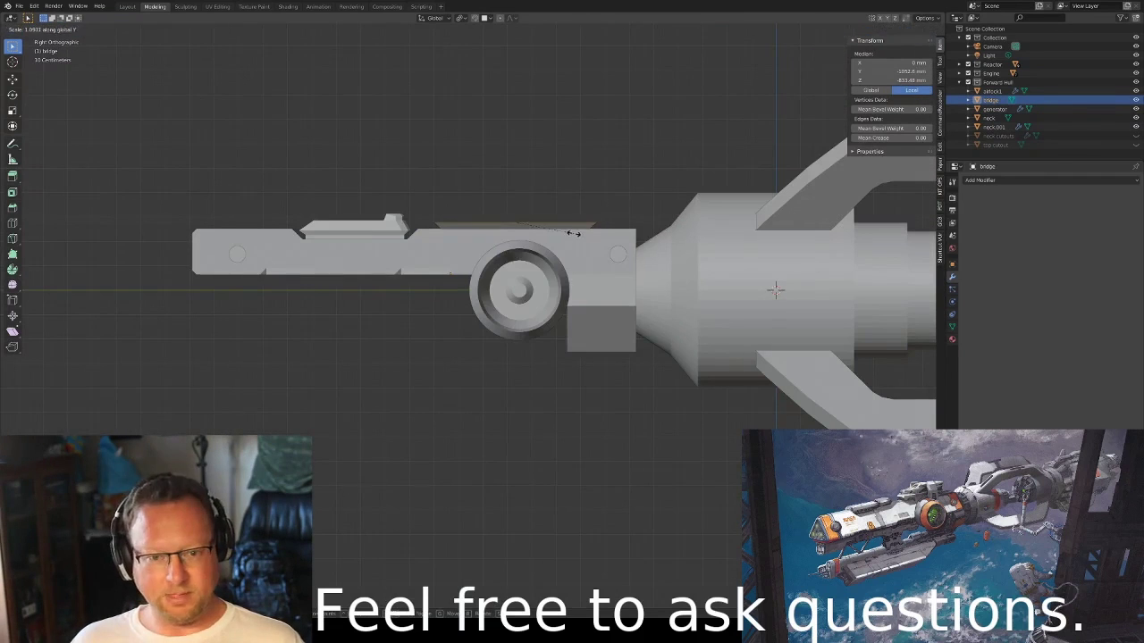
pyautogui.moveTo(776, 289)
pyautogui.mouseDown(button='middle')
pyautogui.moveTo(703, 229)
pyautogui.moveTo(759, 276)
pyautogui.mouseUp(button='middle')
pyautogui.click(704, 229)
pyautogui.press('KP_3')
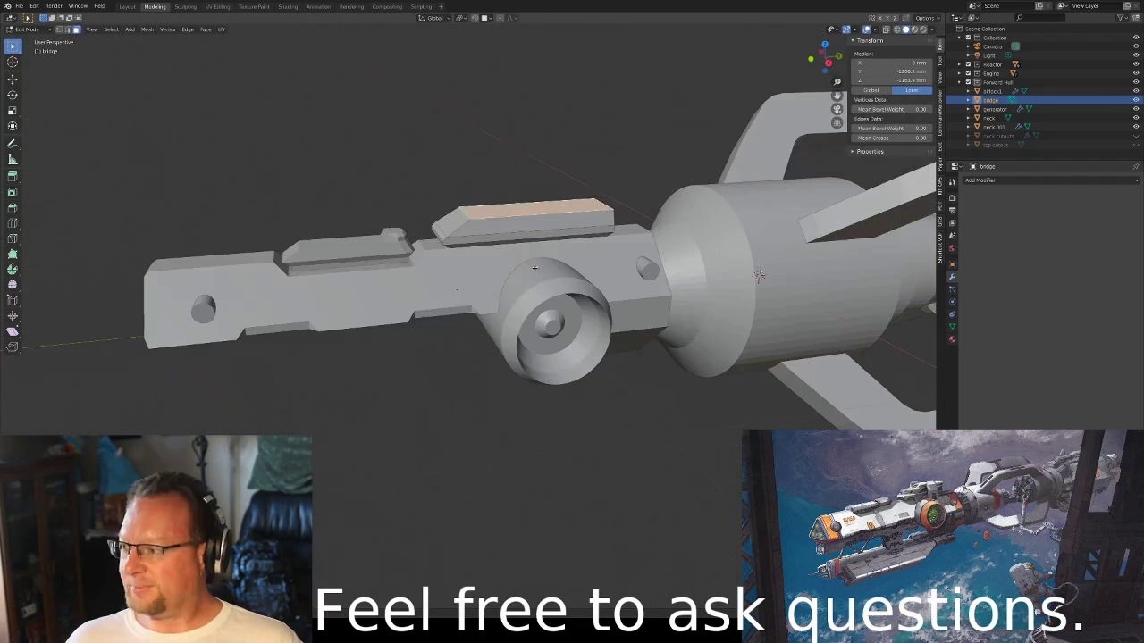
pyautogui.click(517, 208)
pyautogui.press('KP_3')
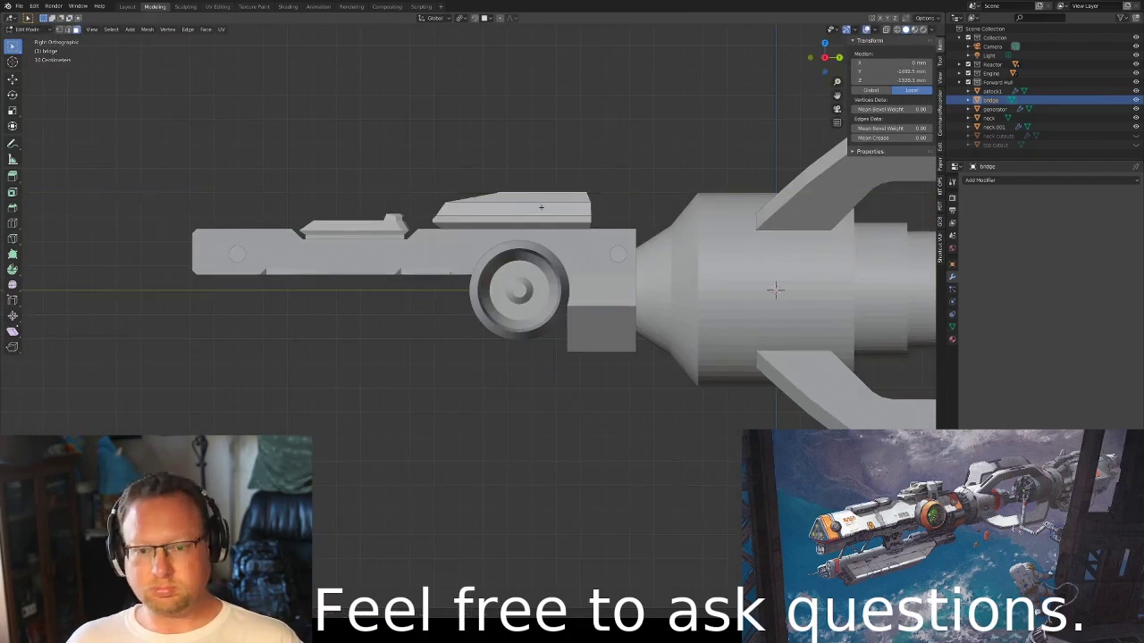
pyautogui.moveTo(517, 208)
pyautogui.mouseDown(button='middle')
pyautogui.moveTo(51, 442)
pyautogui.moveTo(357, 268)
pyautogui.mouseUp(button='middle')
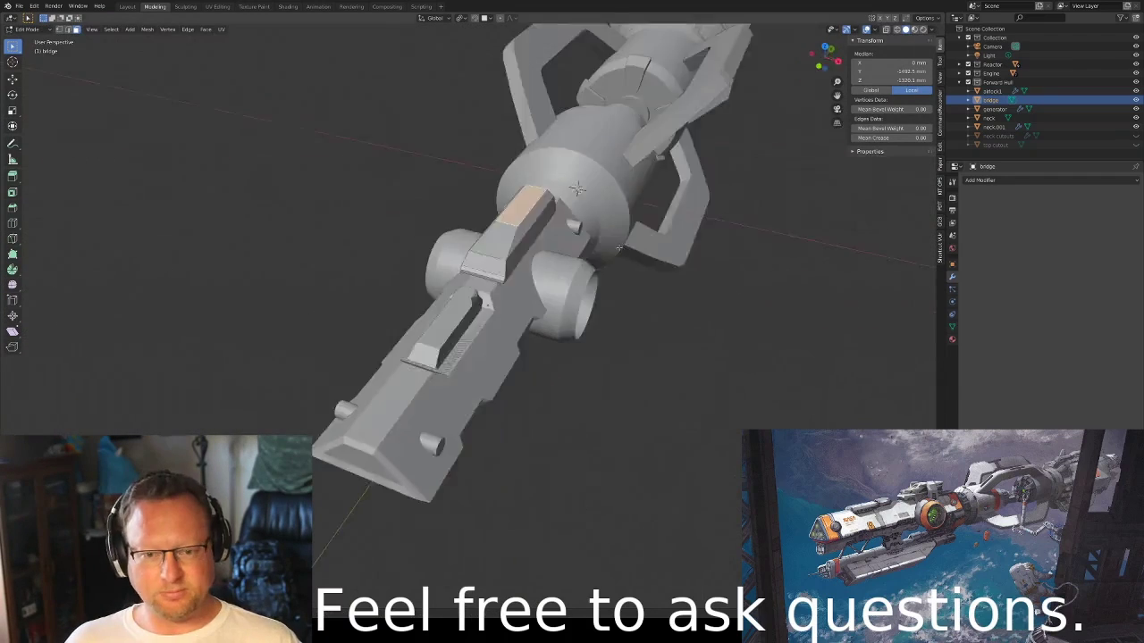
pyautogui.press('KP_3')
# Add a cube and stretch it along Y into a crossbar over the bridge
pyautogui.press('g')
pyautogui.press('y')
pyautogui.click(516, 302)
pyautogui.press('KP_7')
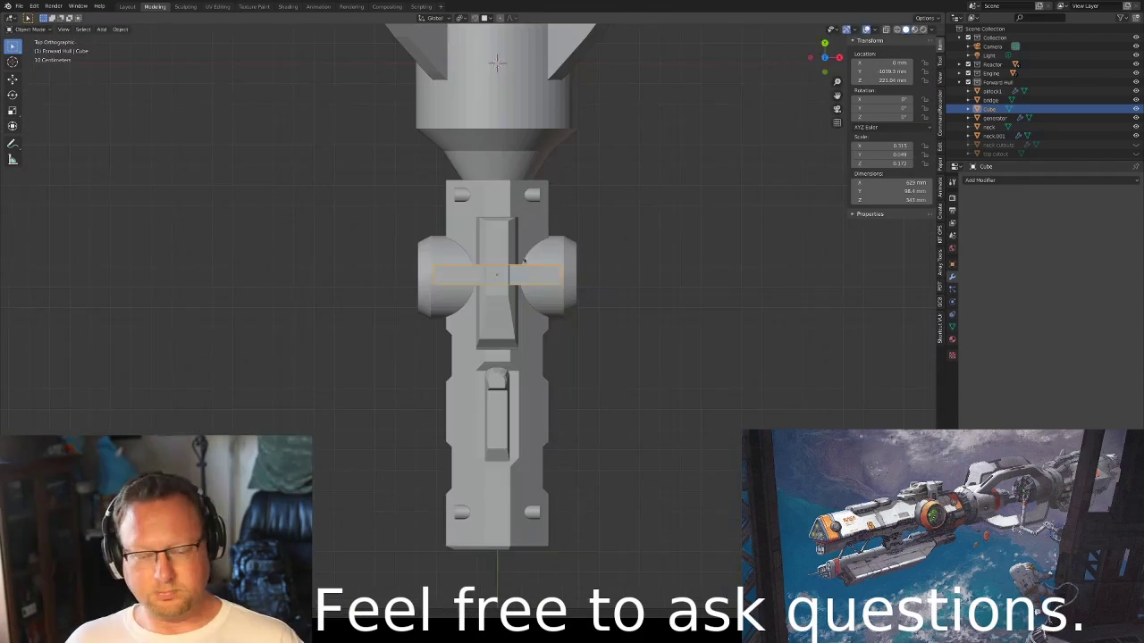
pyautogui.click(496, 271)
pyautogui.press('Tab')
pyautogui.moveTo(496, 271)
pyautogui.mouseDown(button='middle')
pyautogui.moveTo(598, 254)
pyautogui.moveTo(487, 151)
pyautogui.moveTo(605, 269)
pyautogui.moveTo(679, 286)
pyautogui.moveTo(738, 188)
pyautogui.mouseUp(button='middle')
pyautogui.press('Tab')
pyautogui.click(487, 151)
pyautogui.press('Tab')
pyautogui.press('Tab')
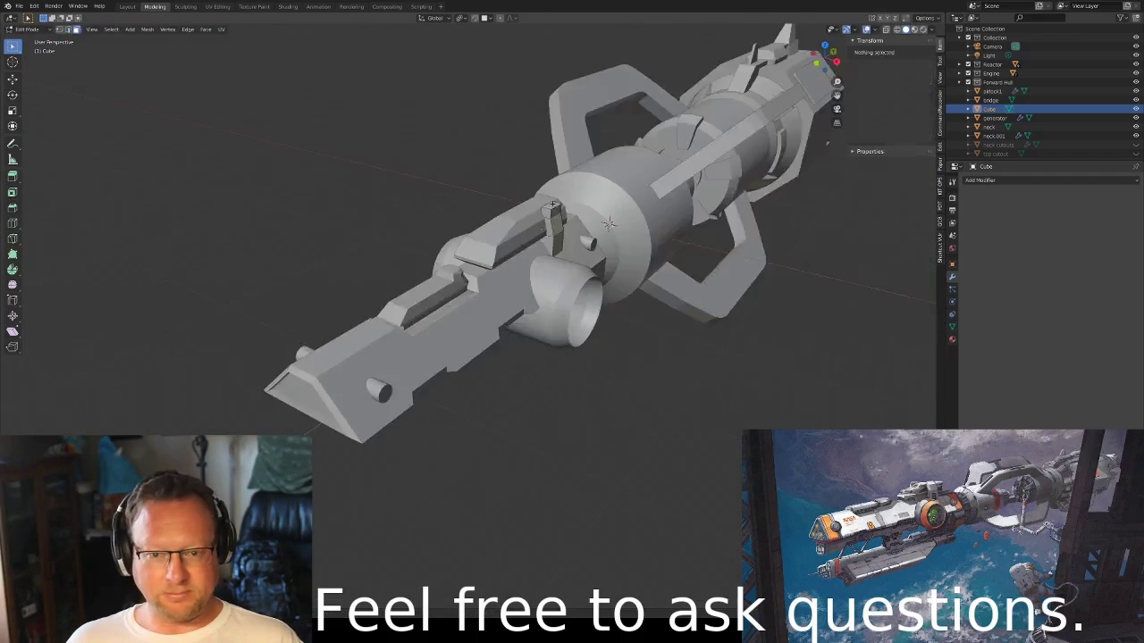
# Move the crossbar's geometry from the front view so it wraps the bridge
pyautogui.scroll(-5, 739, 189)
pyautogui.scroll(8, 738, 188)
pyautogui.press('KP_1')
pyautogui.press('g')
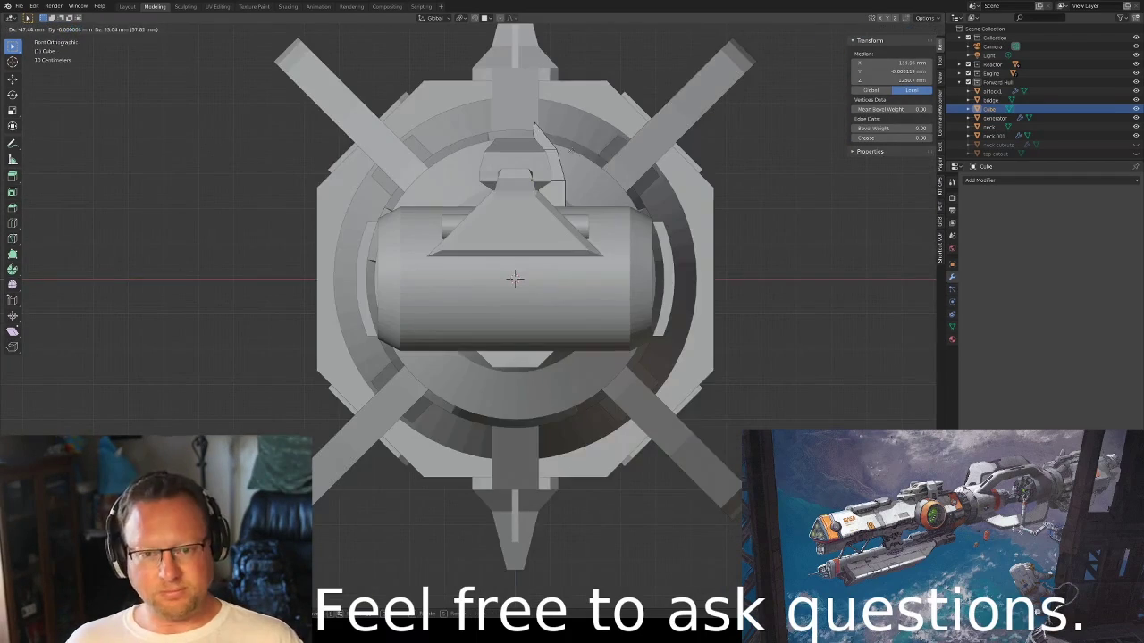
pyautogui.click(515, 279)
pyautogui.moveTo(515, 279); pyautogui.dragTo(785, 201, button='middle')
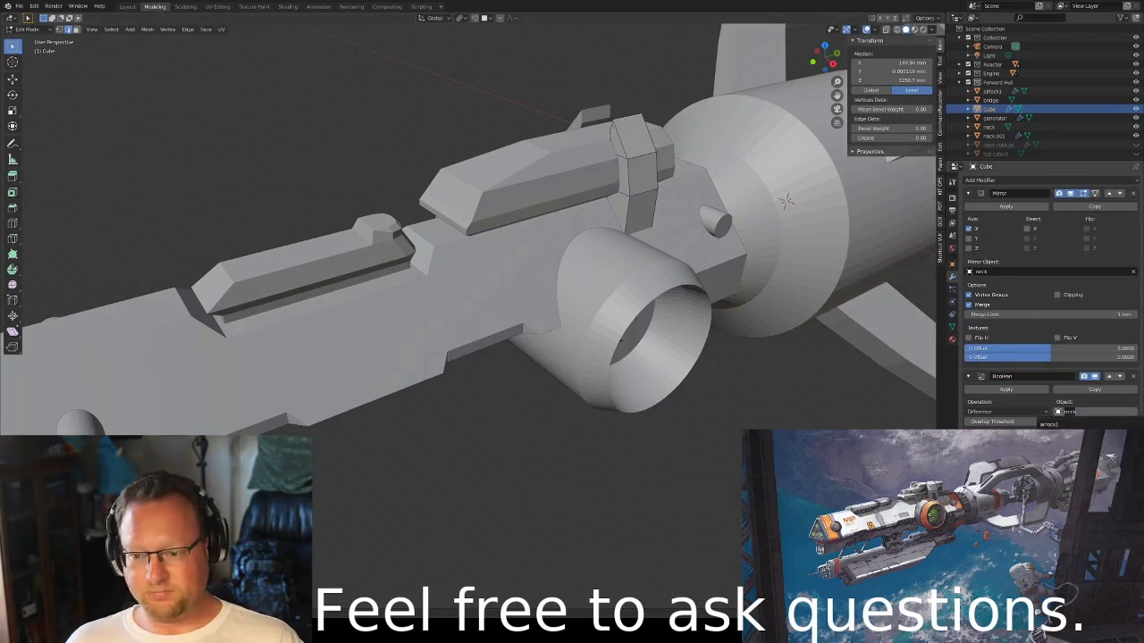
pyautogui.press('Tab')
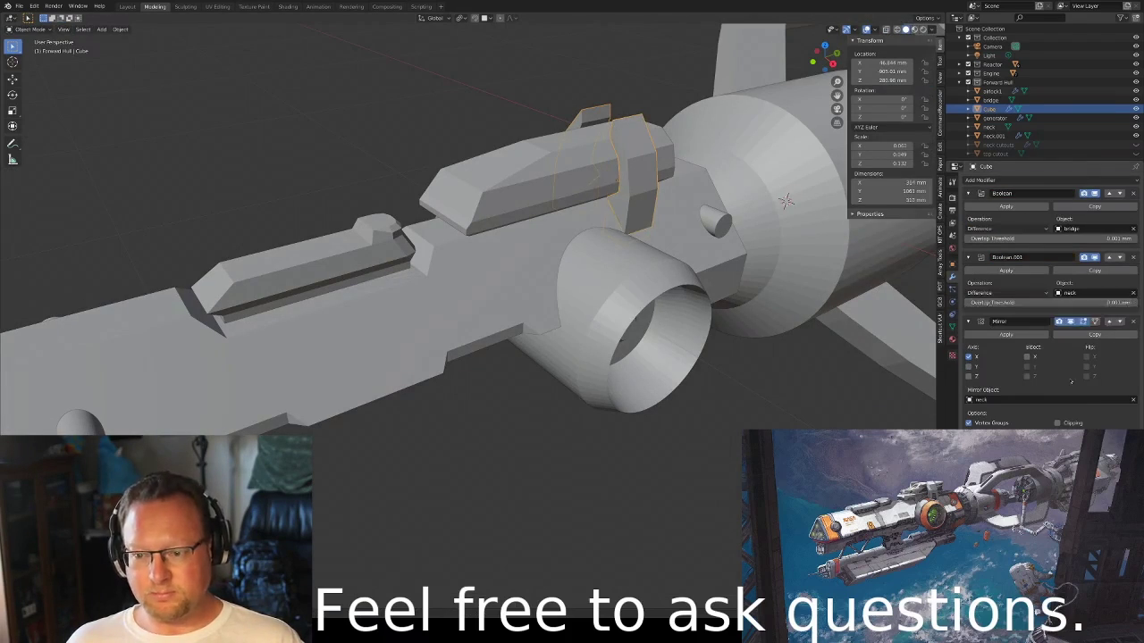
pyautogui.press('Tab')
pyautogui.moveTo(785, 201)
pyautogui.mouseDown(button='middle')
pyautogui.moveTo(921, 280)
pyautogui.moveTo(755, 241)
pyautogui.moveTo(856, 234)
pyautogui.mouseUp(button='middle')
pyautogui.press('Tab')
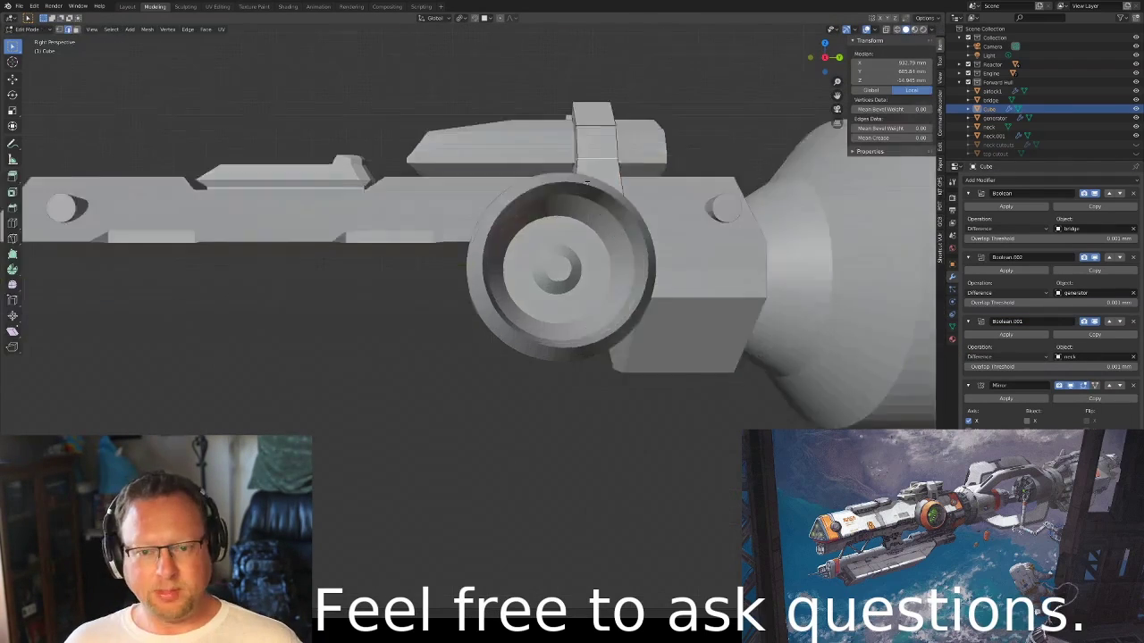
pyautogui.press('Tab')
pyautogui.moveTo(631, 180); pyautogui.dragTo(572, 215, button='middle')
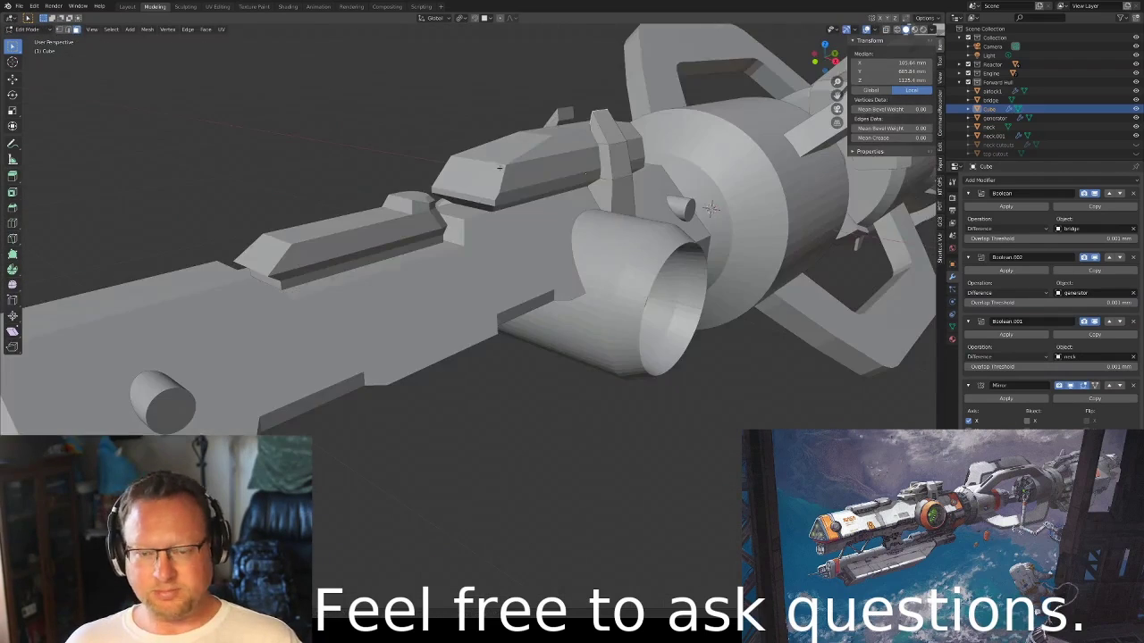
# Refine the crossbar's edges, then select the spare neck copy to name it 'neck backup'
pyautogui.click(188, 29)
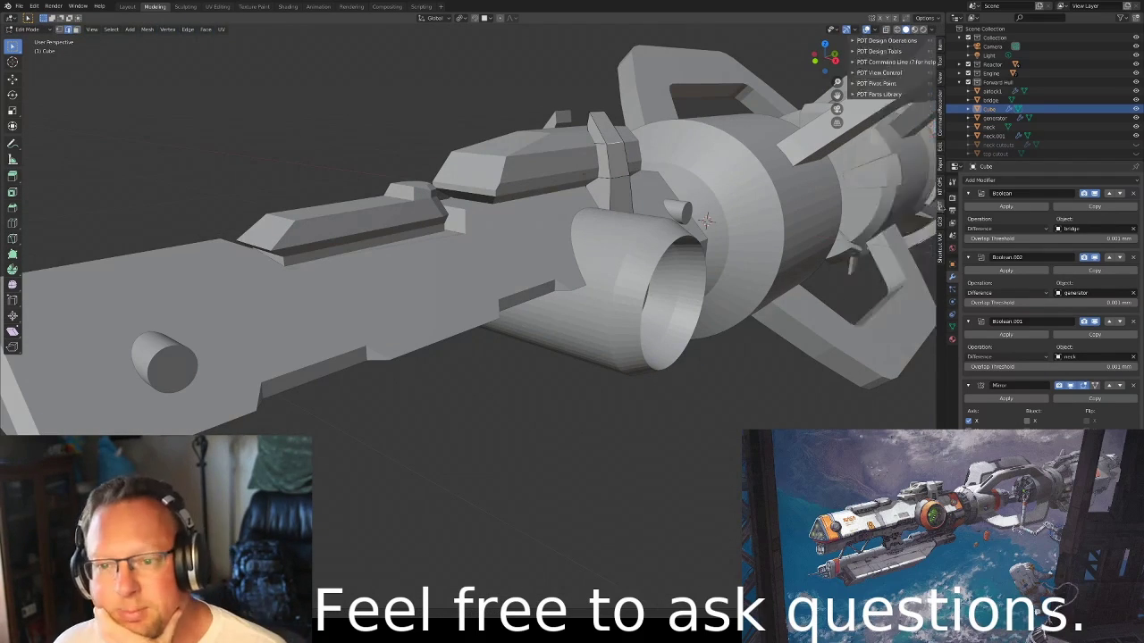
pyautogui.moveTo(706, 219); pyautogui.dragTo(593, 221, button='middle')
pyautogui.press('KP_1')
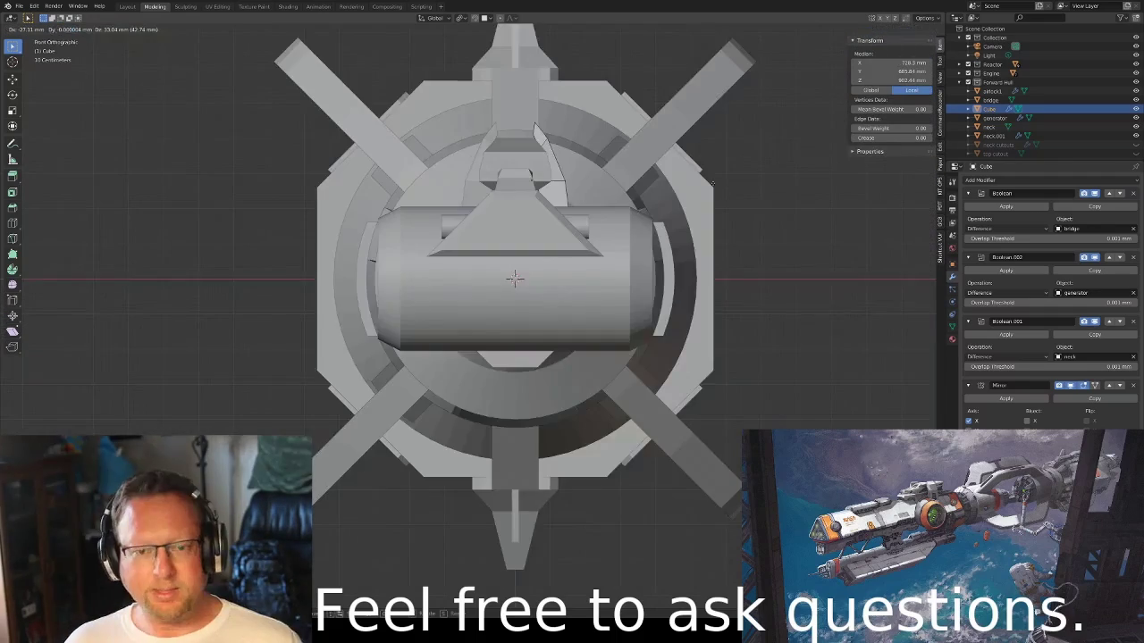
pyautogui.press('KP_3')
pyautogui.moveTo(906, 277)
pyautogui.mouseDown(button='middle')
pyautogui.moveTo(930, 287)
pyautogui.moveTo(471, 447)
pyautogui.moveTo(520, 308)
pyautogui.moveTo(806, 190)
pyautogui.moveTo(845, 275)
pyautogui.mouseUp(button='middle')
pyautogui.hotkey('alt', 'z')
pyautogui.hotkey('alt', 'z')
pyautogui.press('Tab')
pyautogui.click(806, 190)
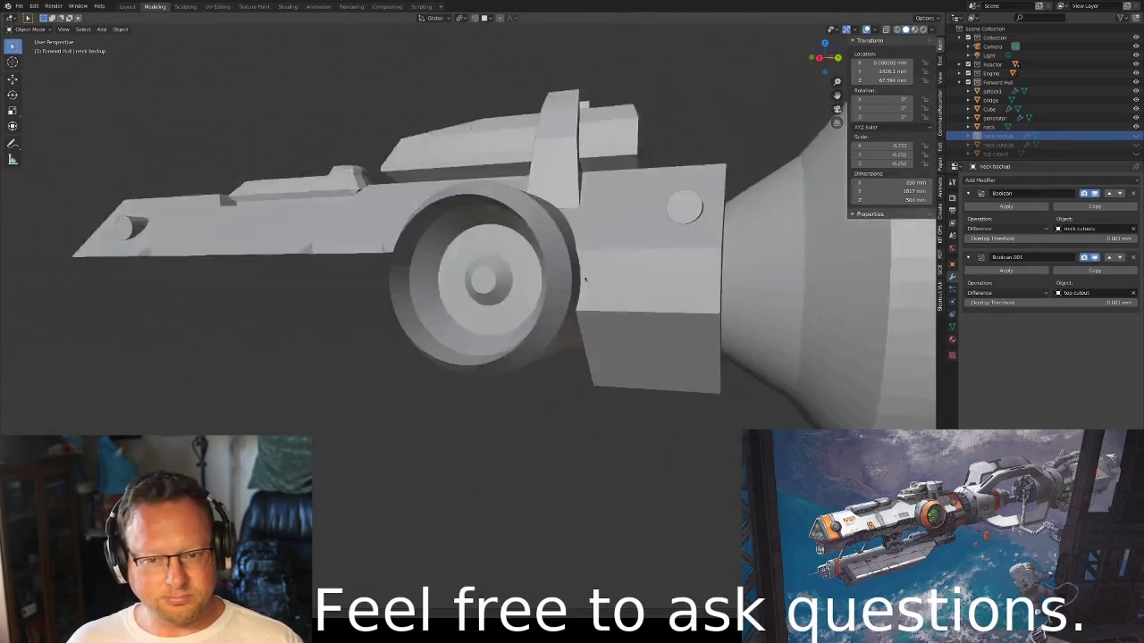